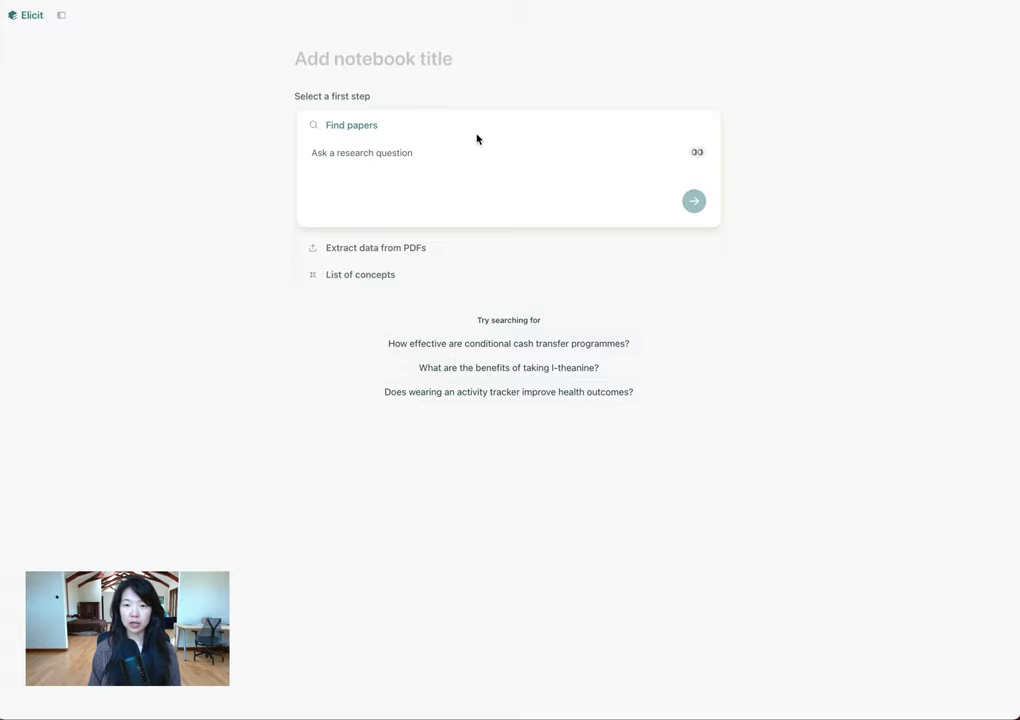
Start an Extract data from PDFs step and dismiss the Upload Papers dialog.
click(373, 249)
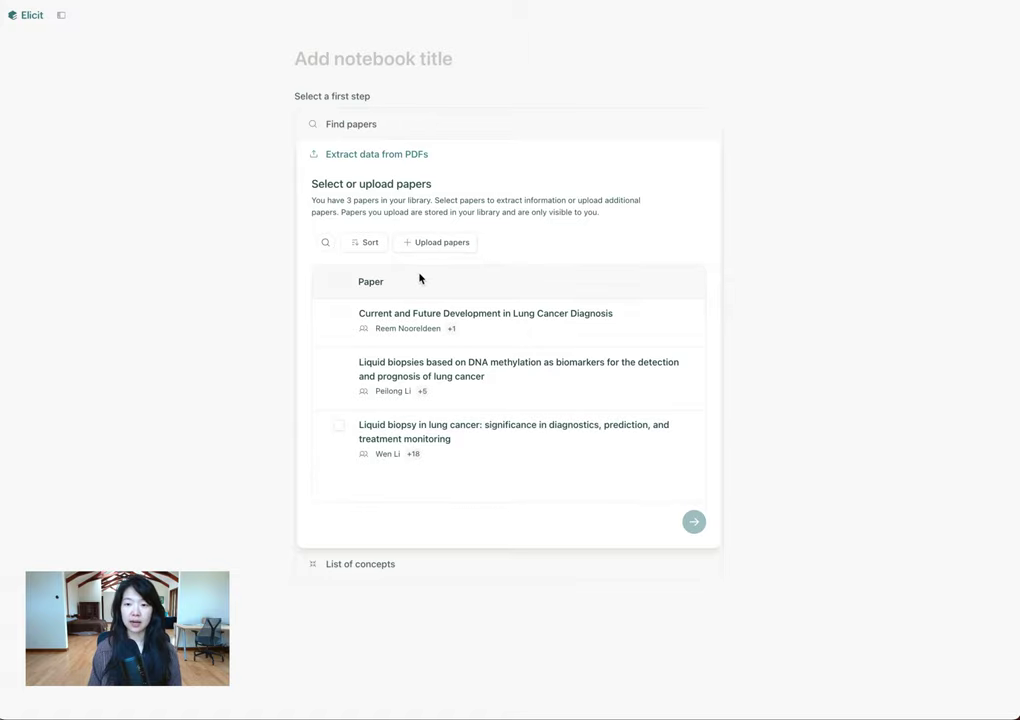
click(412, 244)
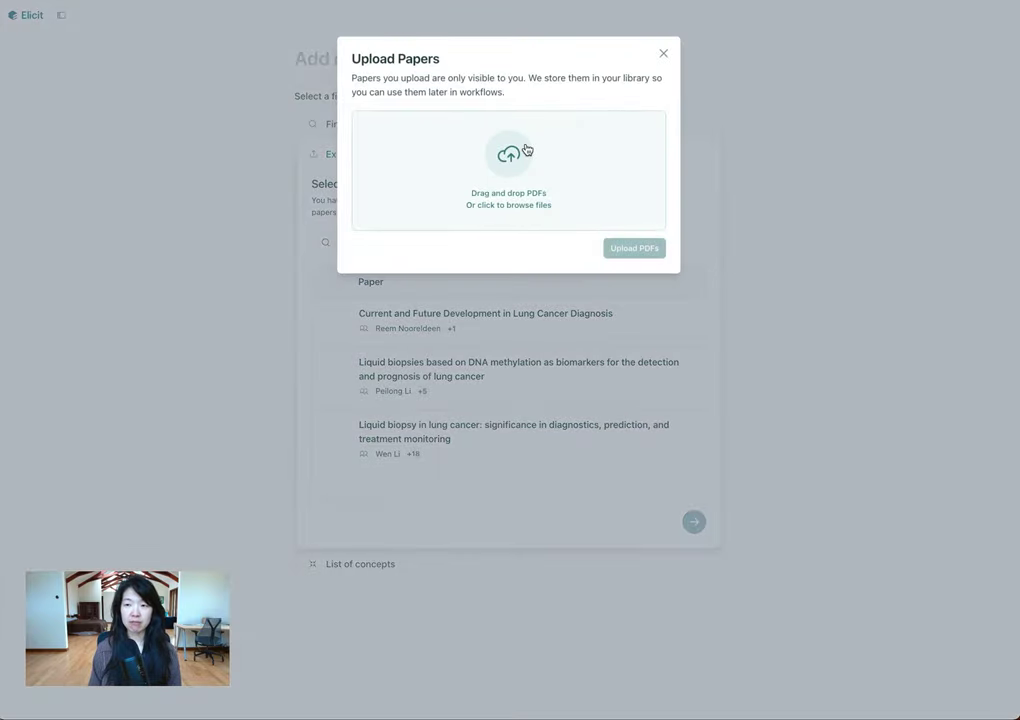
click(666, 56)
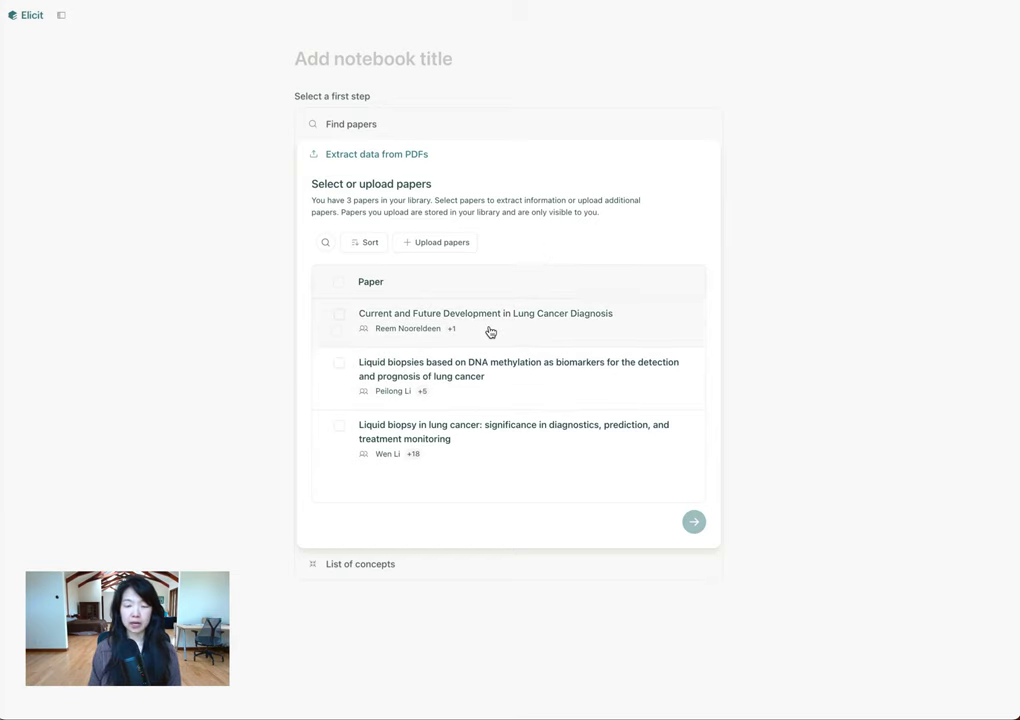
Search Find papers for 'What is the frequency of biopsies among lung cancer patients in the US?'.
click(467, 129)
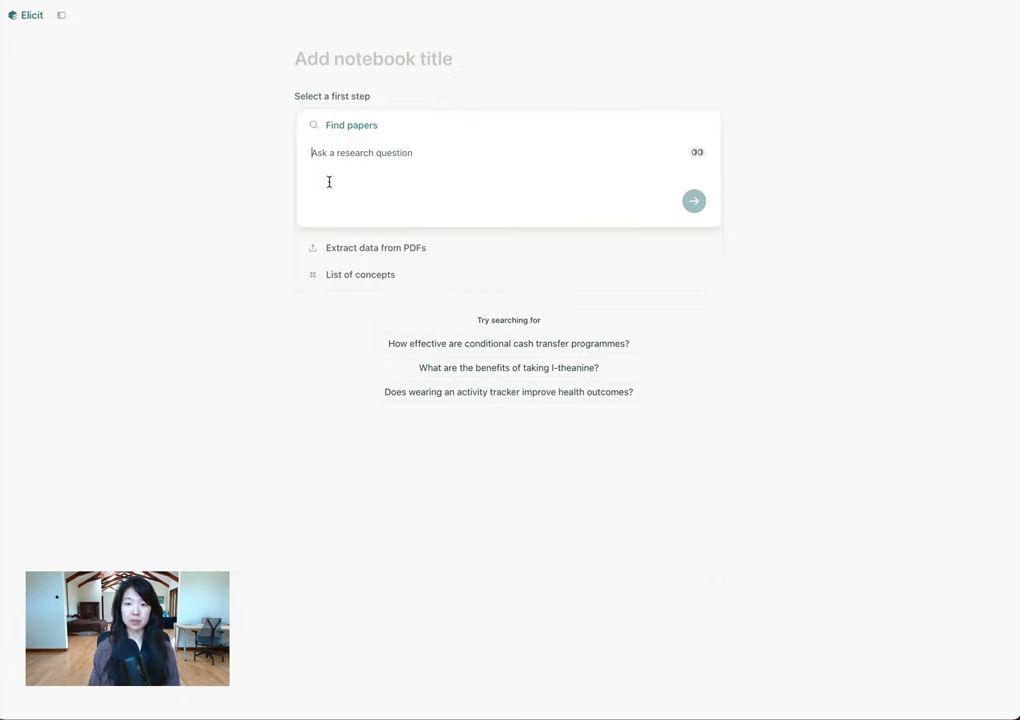
text(What is the frequency of lung c)
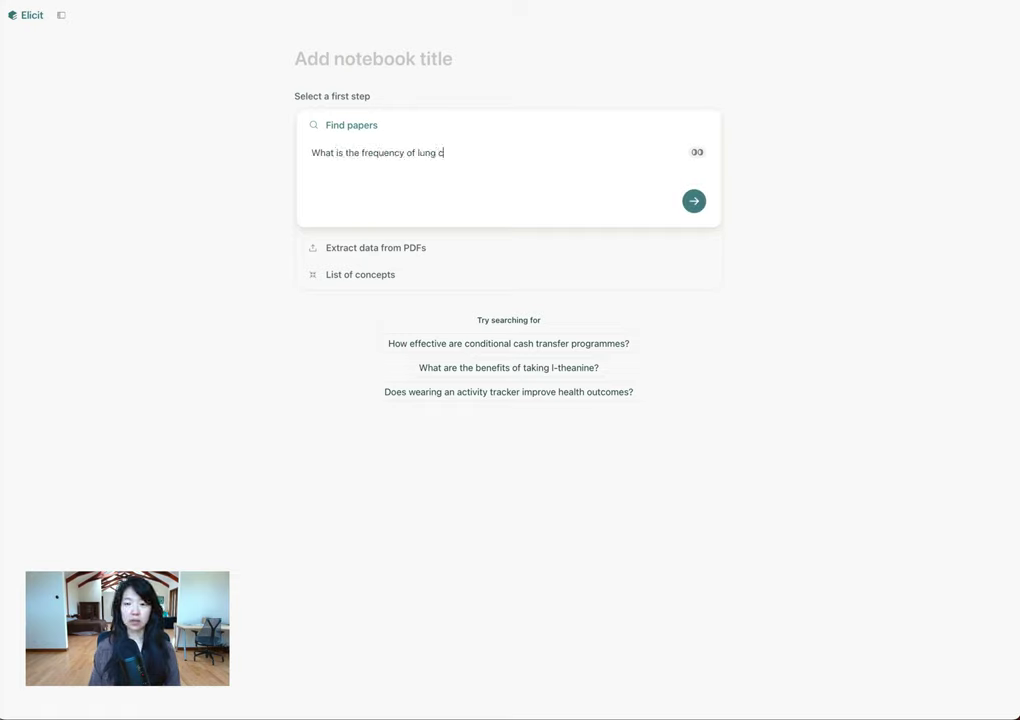
key(alt+shift+Left)
key(alt+shift+Left)
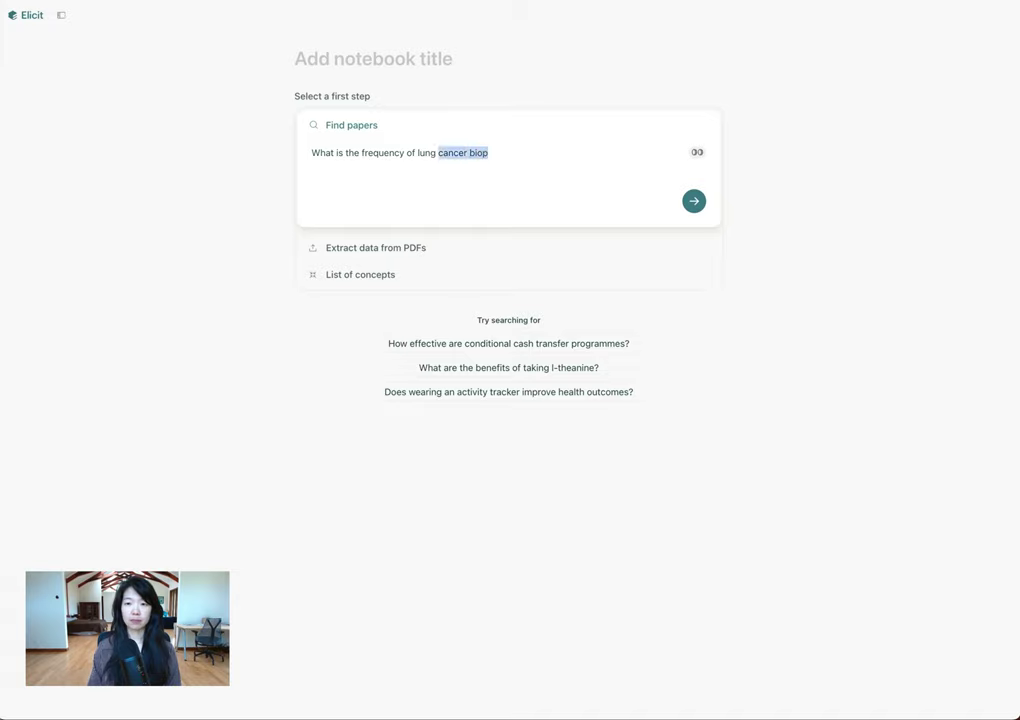
key(alt+shift+Left)
text(biopsies among )
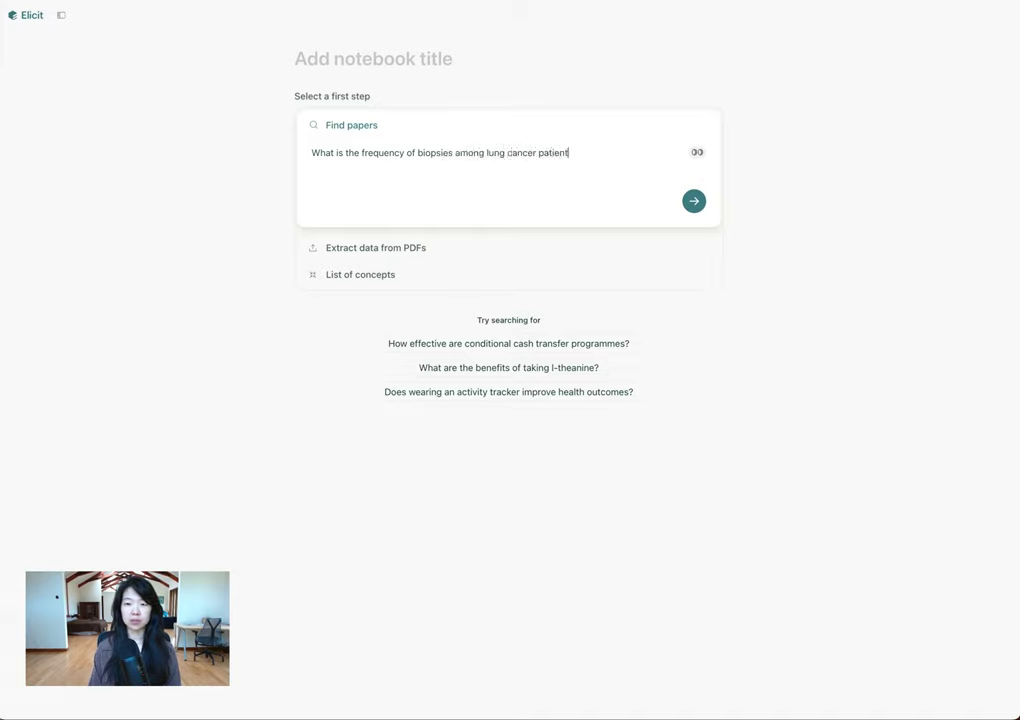
text(e US?)
key(Return)
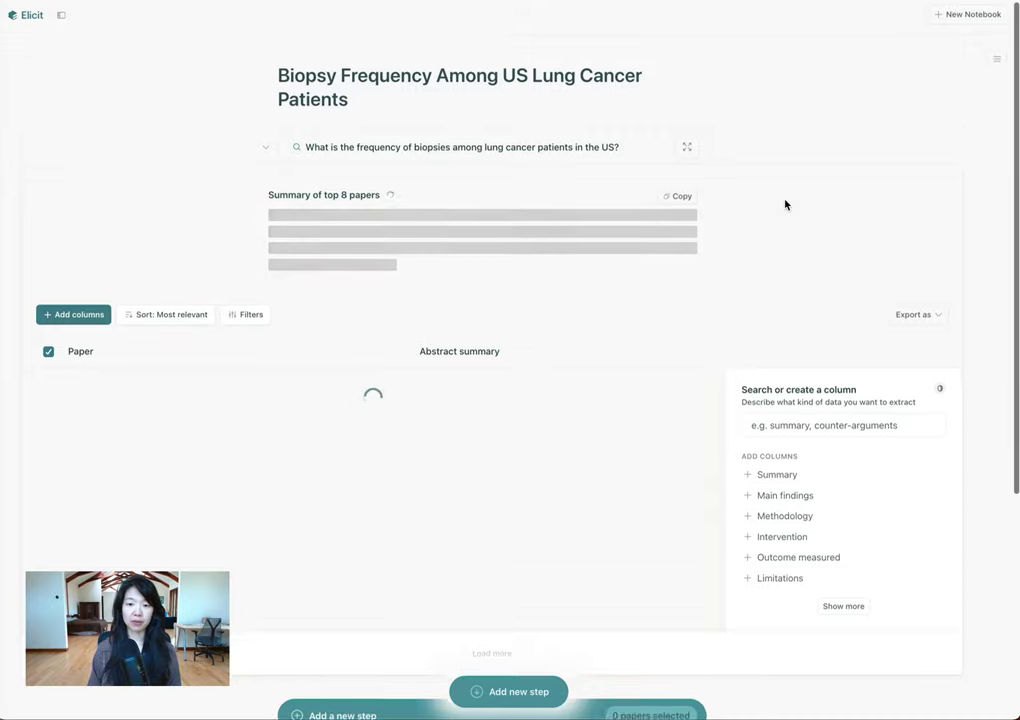
Load more papers into the results table below the generated summary.
scroll(785, 205, down, 3)
scroll(785, 205, up, 2)
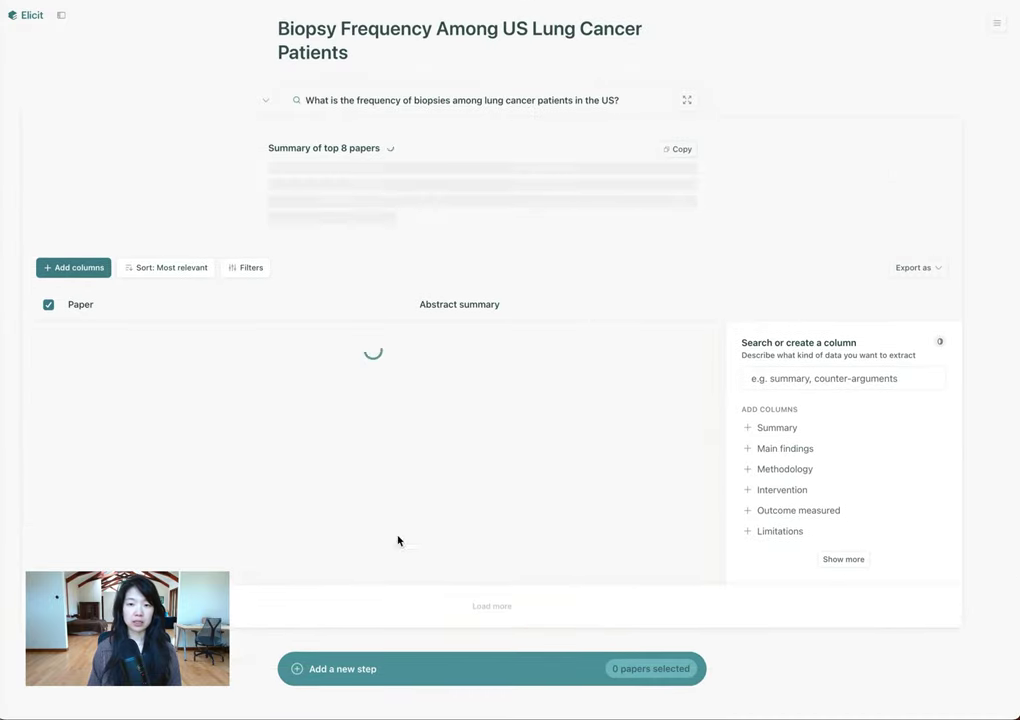
scroll(485, 398, down, 8)
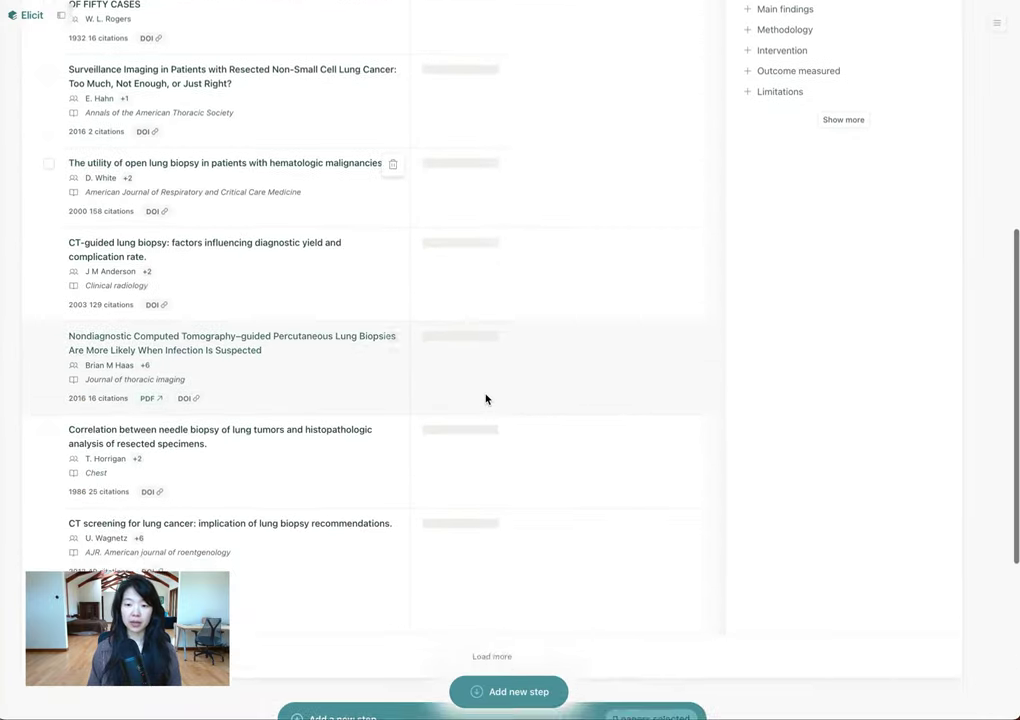
click(487, 410)
Collapse the finished search step down to its question.
scroll(371, 510, down, 5)
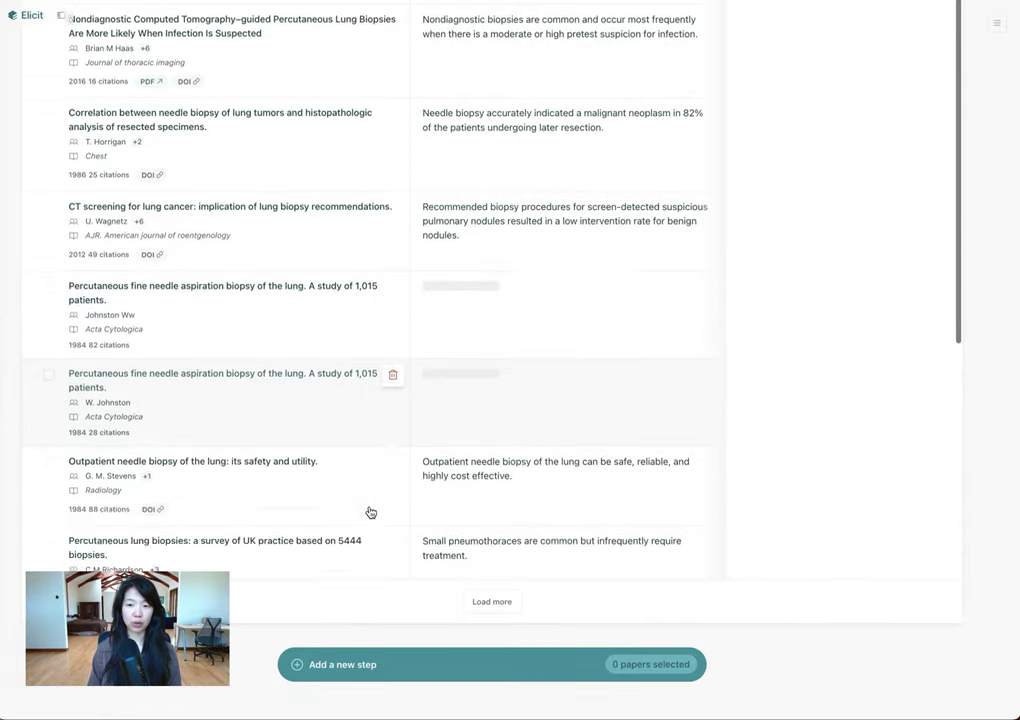
scroll(365, 513, up, 15)
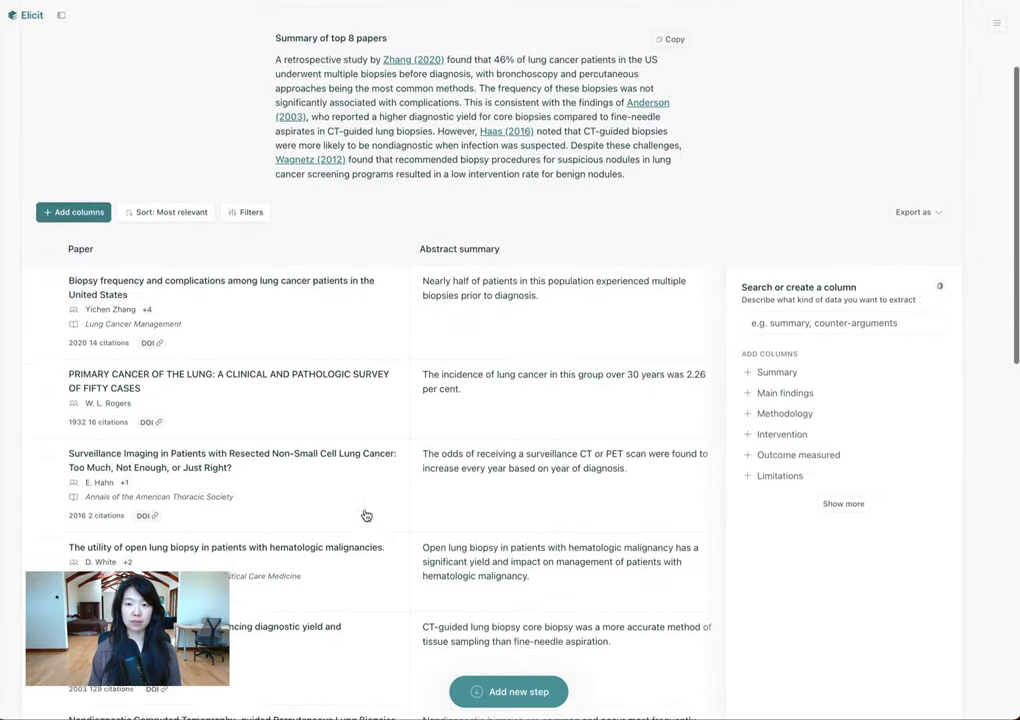
scroll(366, 515, down, 3)
scroll(366, 515, up, 3)
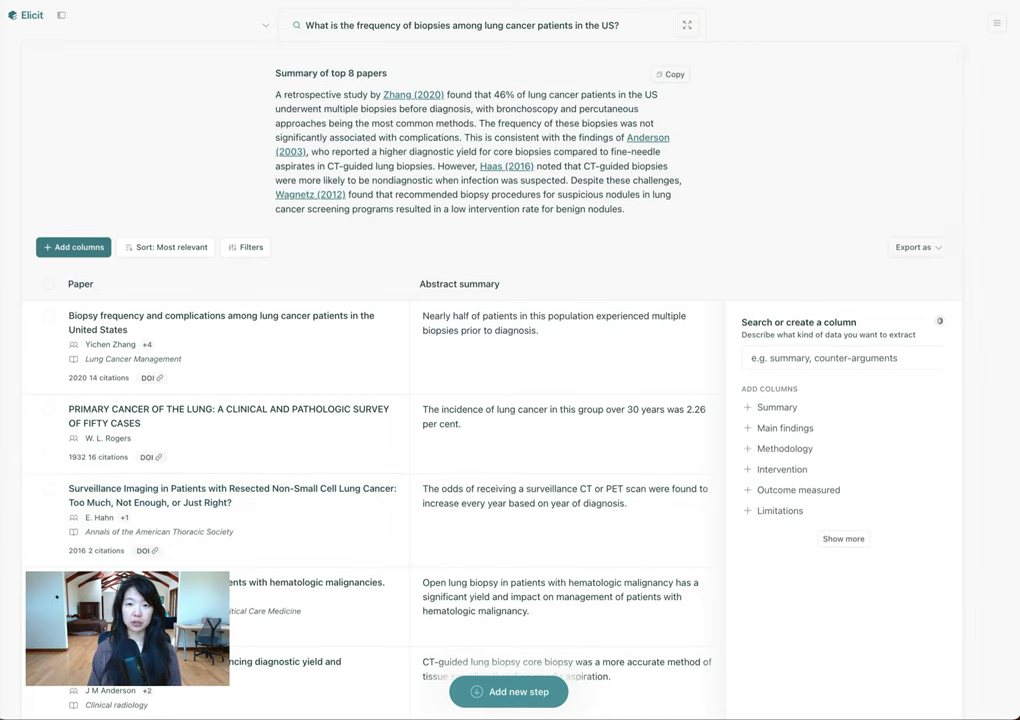
click(260, 30)
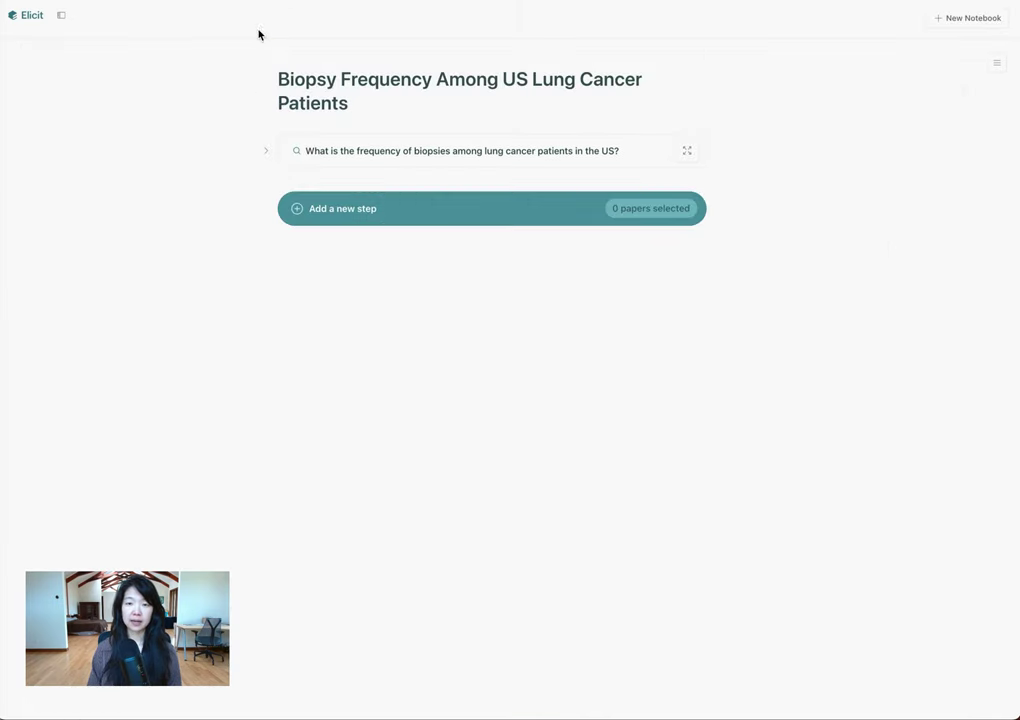
Add an extract-data-from-uploaded-papers step below the collapsed search.
click(353, 208)
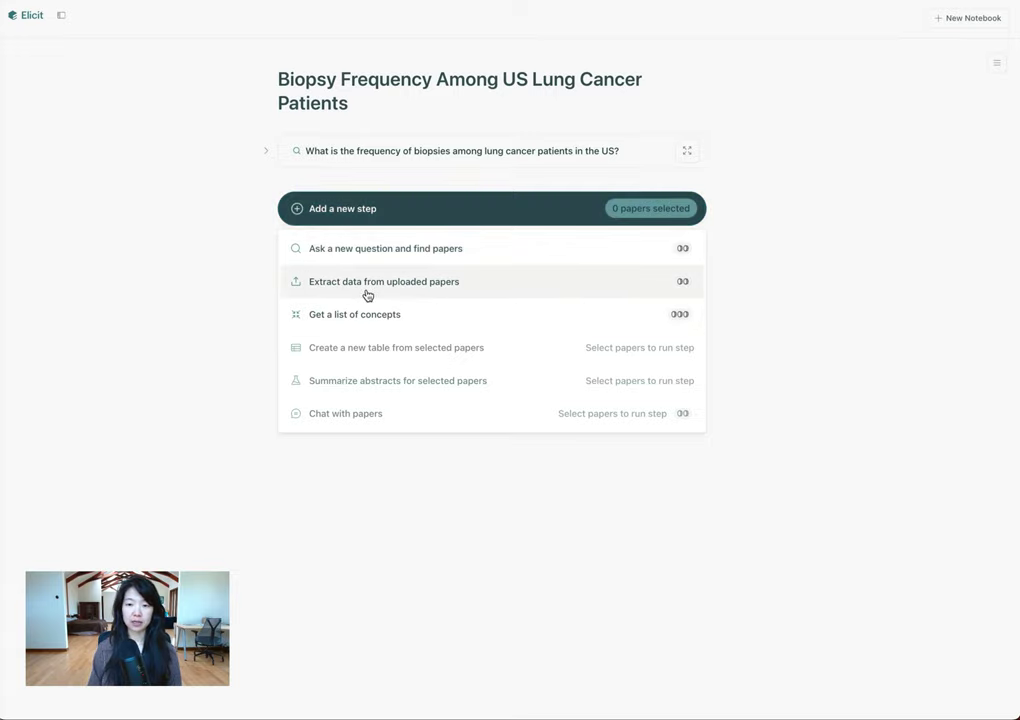
click(410, 291)
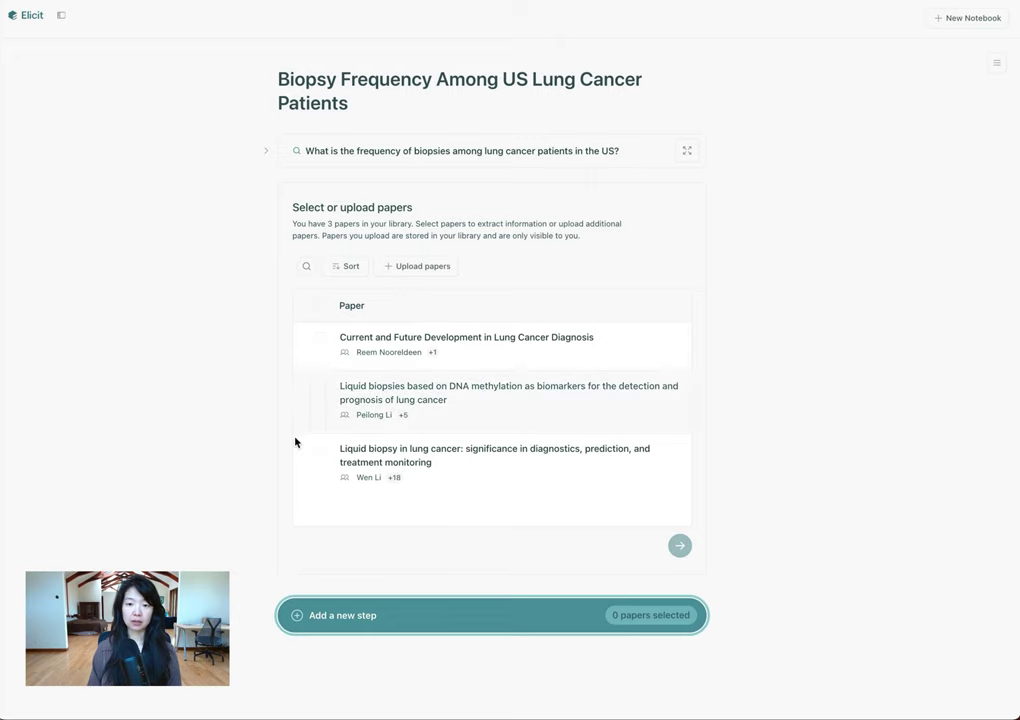
click(319, 313)
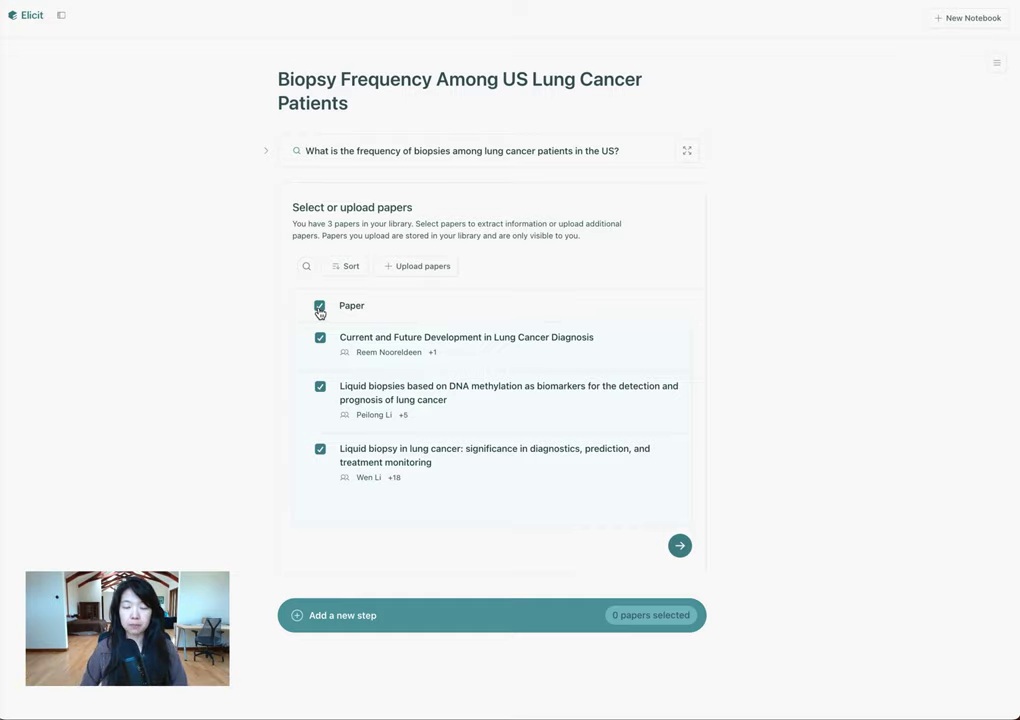
click(319, 309)
Try uploading all the lung cancer PDFs from the PDFs folder.
click(410, 270)
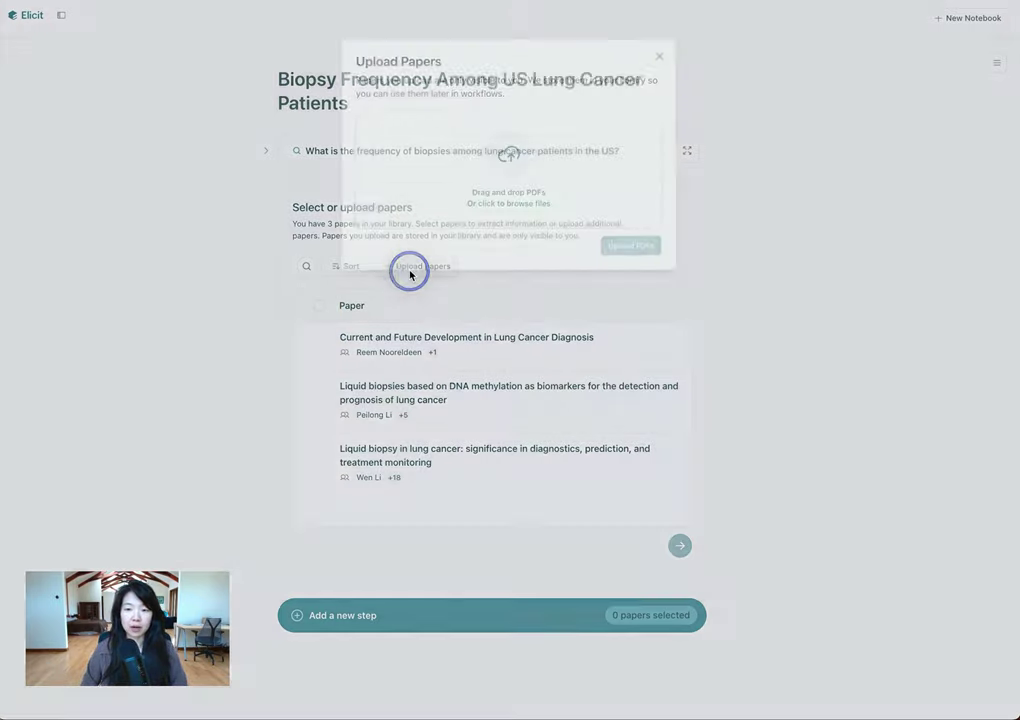
click(535, 190)
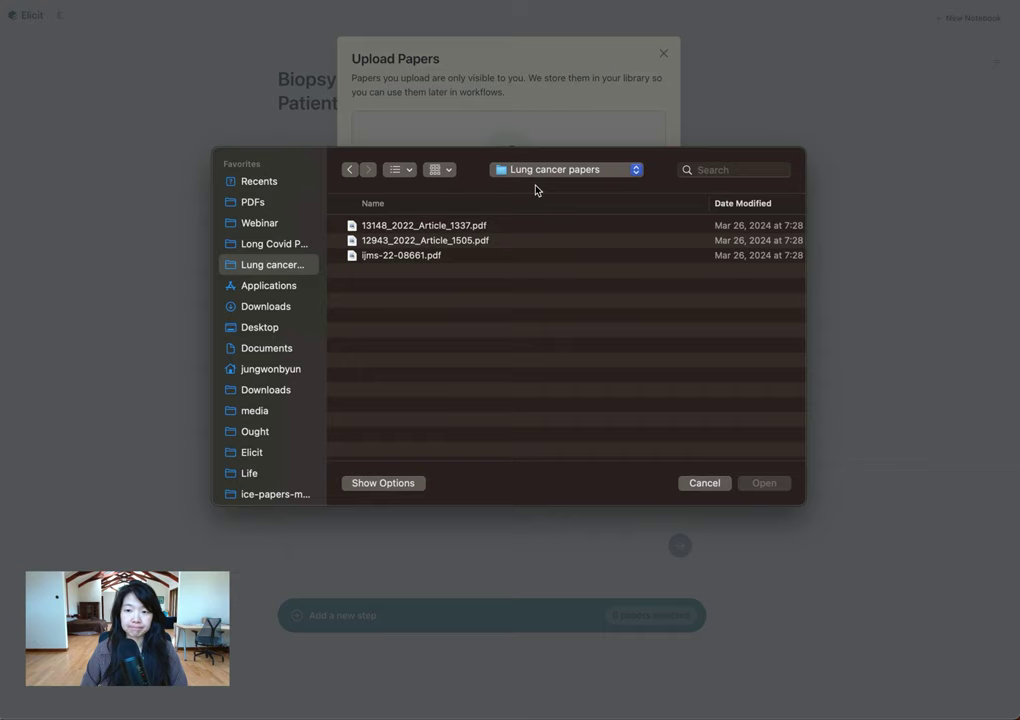
click(454, 230)
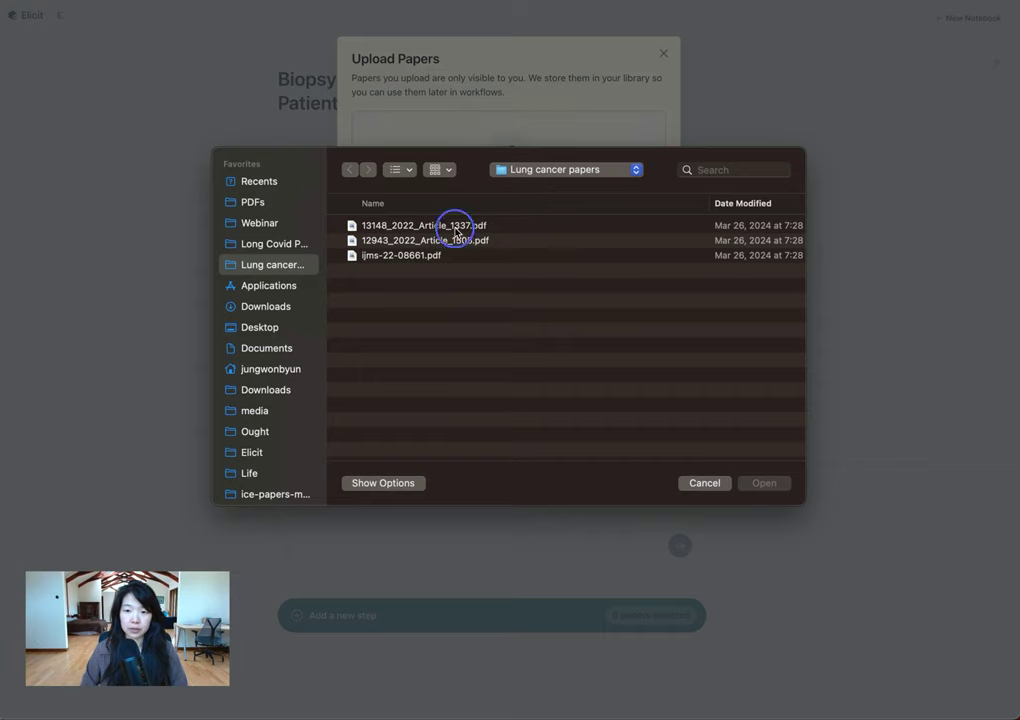
key(super+a)
click(284, 205)
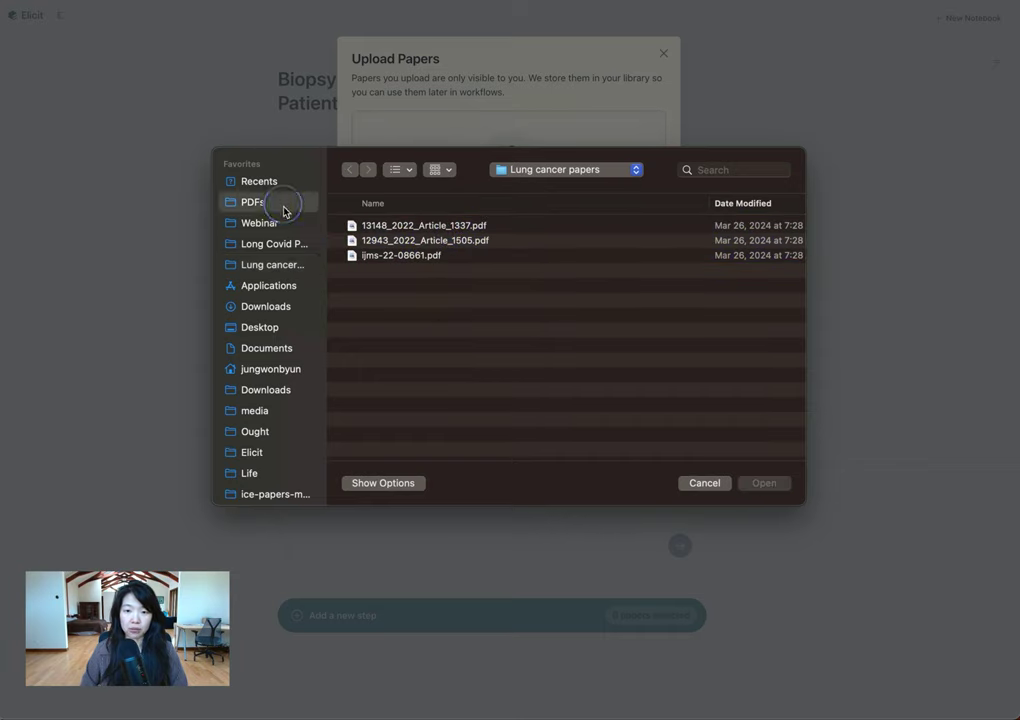
key(super+a)
scroll(600, 350, down, 10)
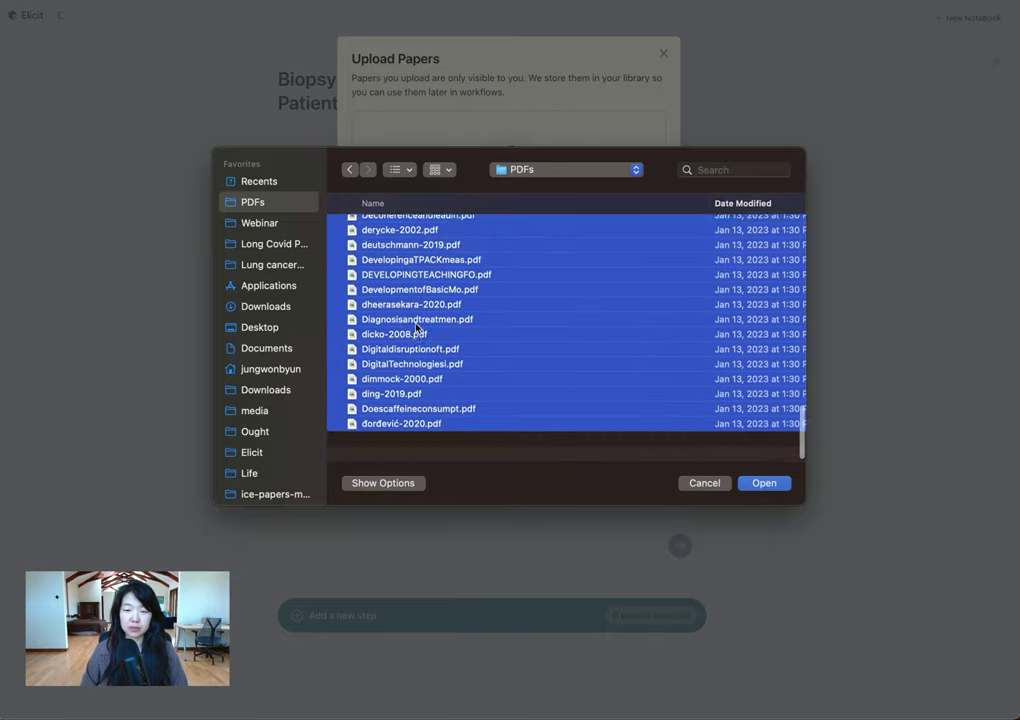
scroll(700, 400, up, 10)
Cancel the upload and select all three library papers instead.
click(704, 483)
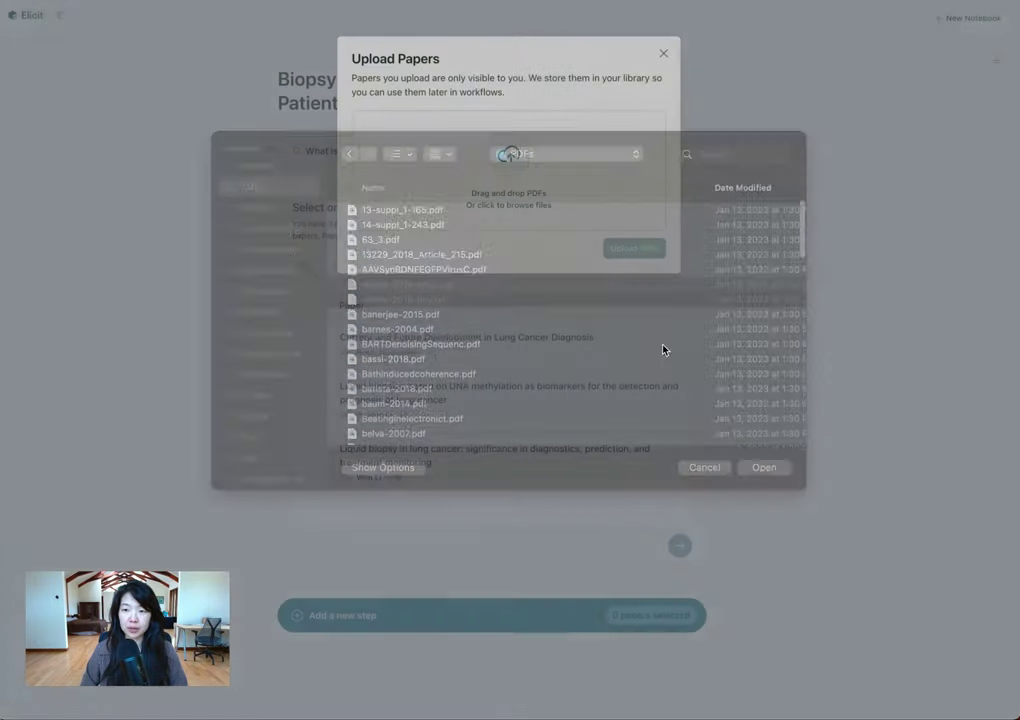
click(665, 56)
click(319, 307)
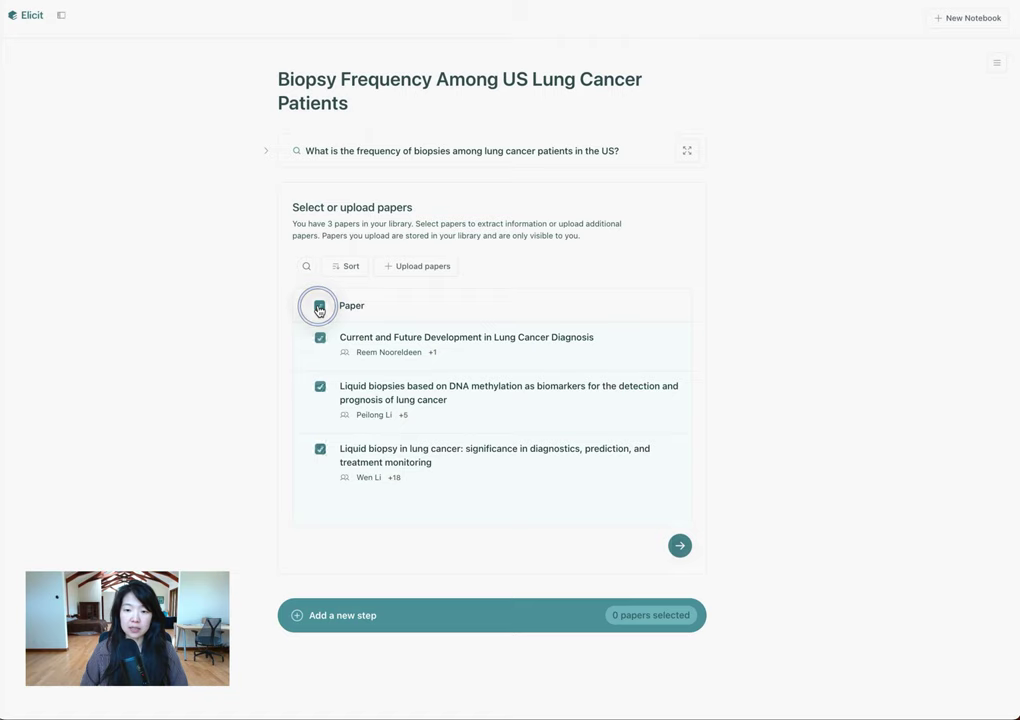
Create the Extract data table for the three library papers and select the top two search results.
click(679, 545)
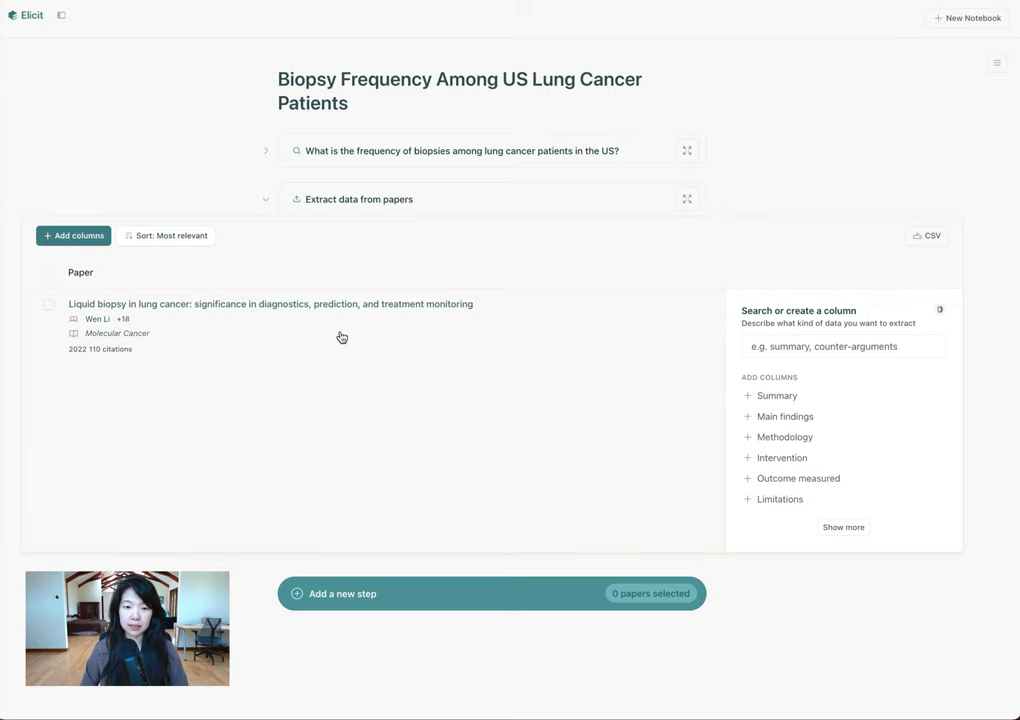
click(266, 150)
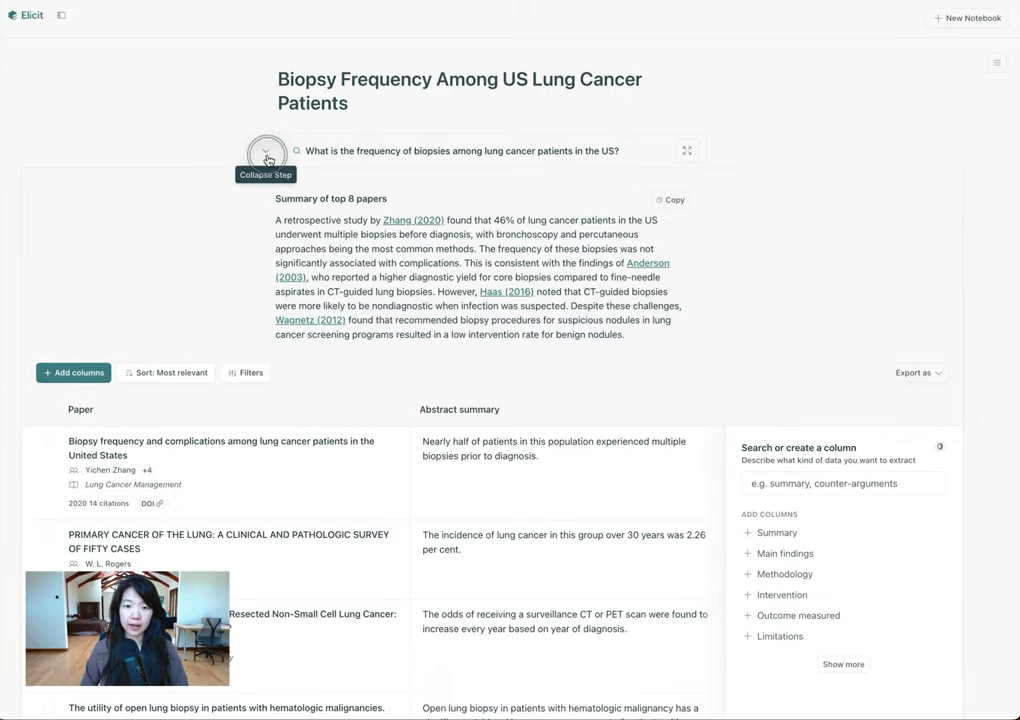
scroll(261, 330, down, 3)
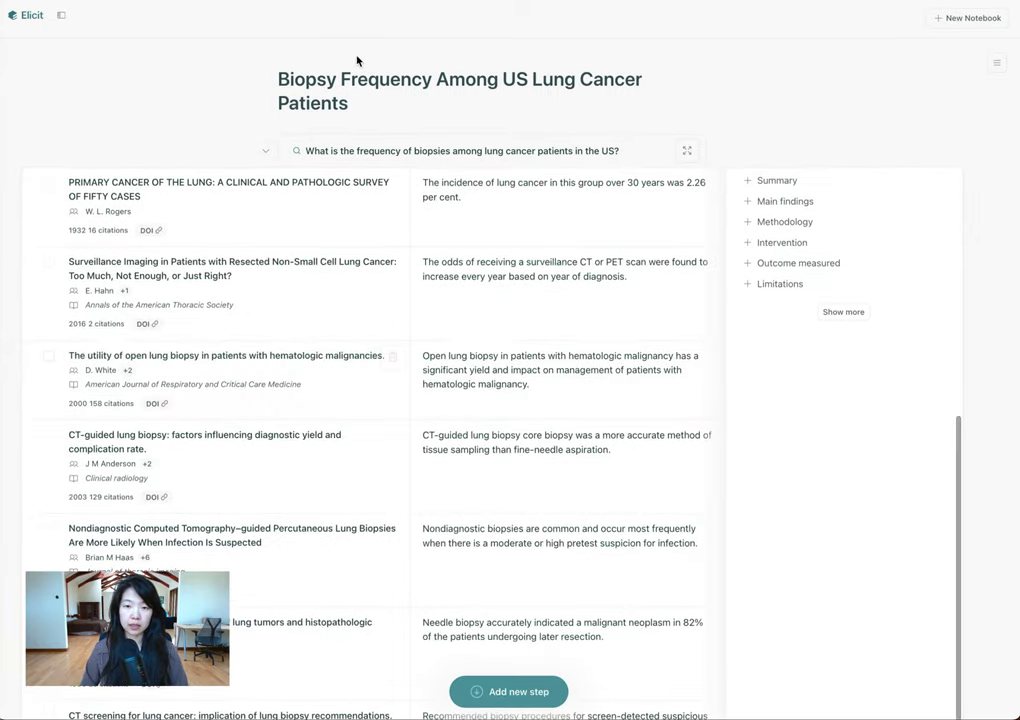
scroll(410, 164, down, 1)
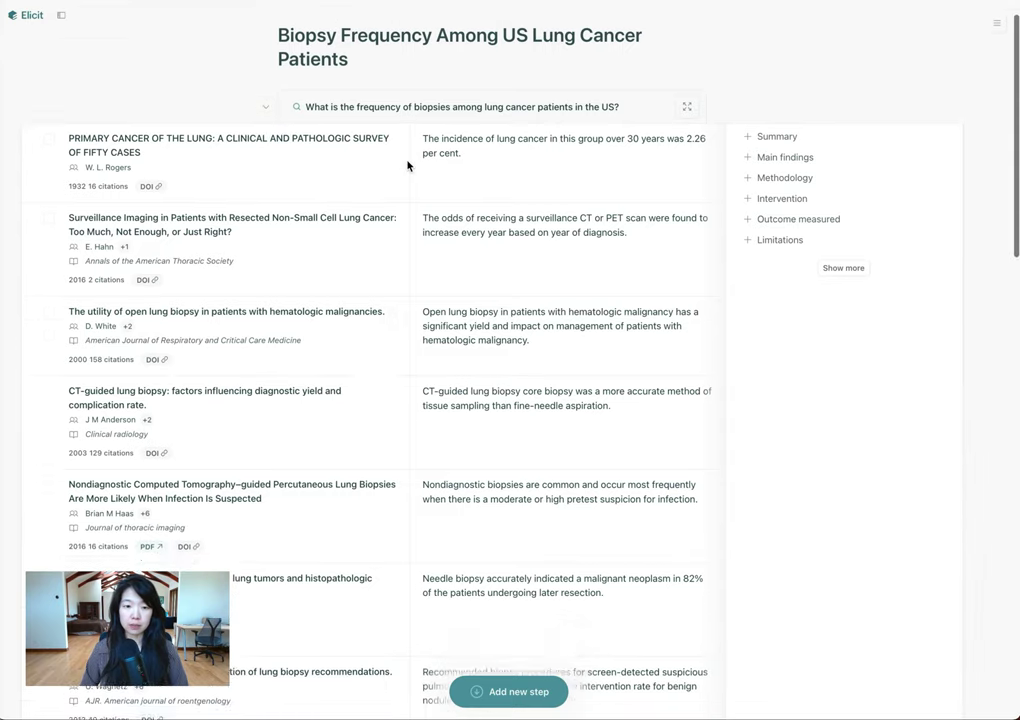
scroll(304, 359, down, 15)
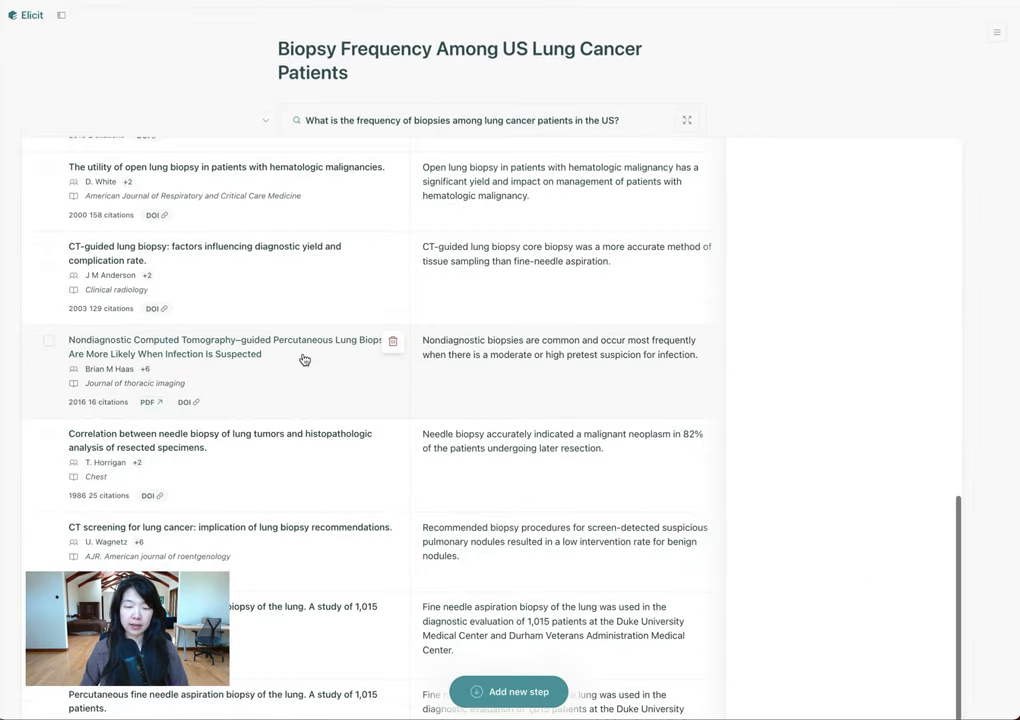
scroll(304, 359, down, 5)
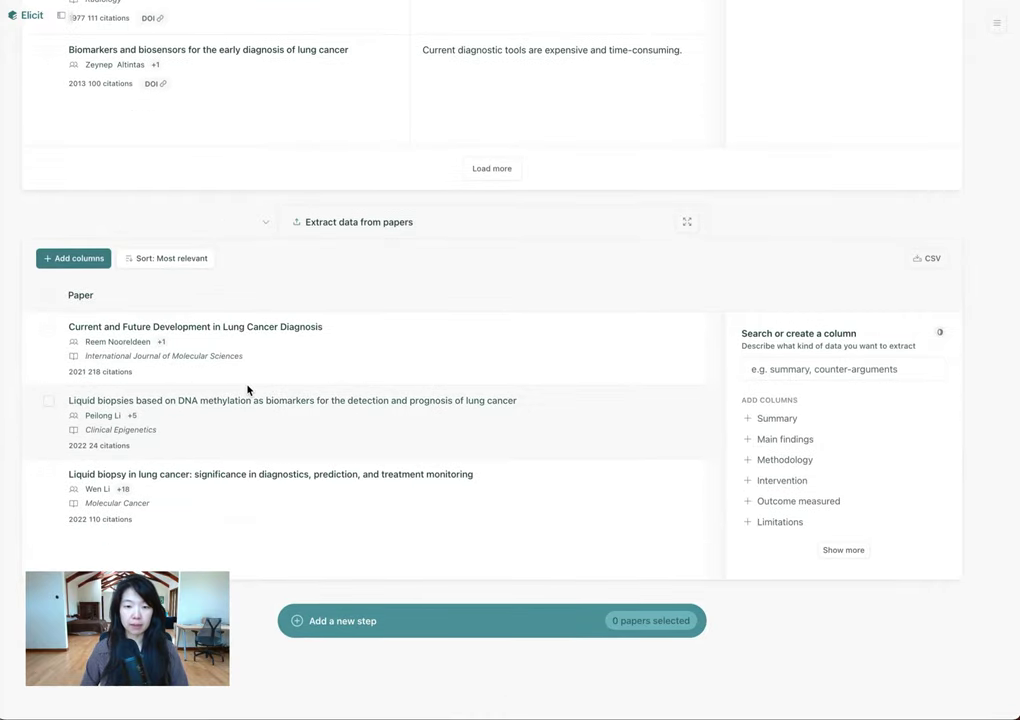
scroll(248, 390, up, 10)
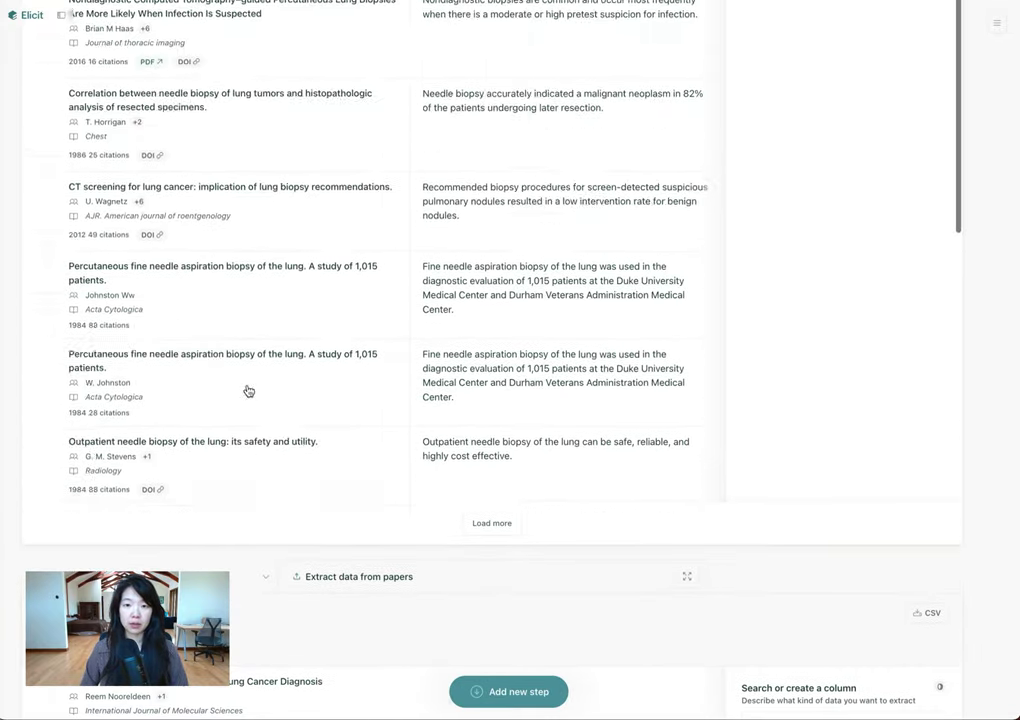
scroll(248, 390, up, 10)
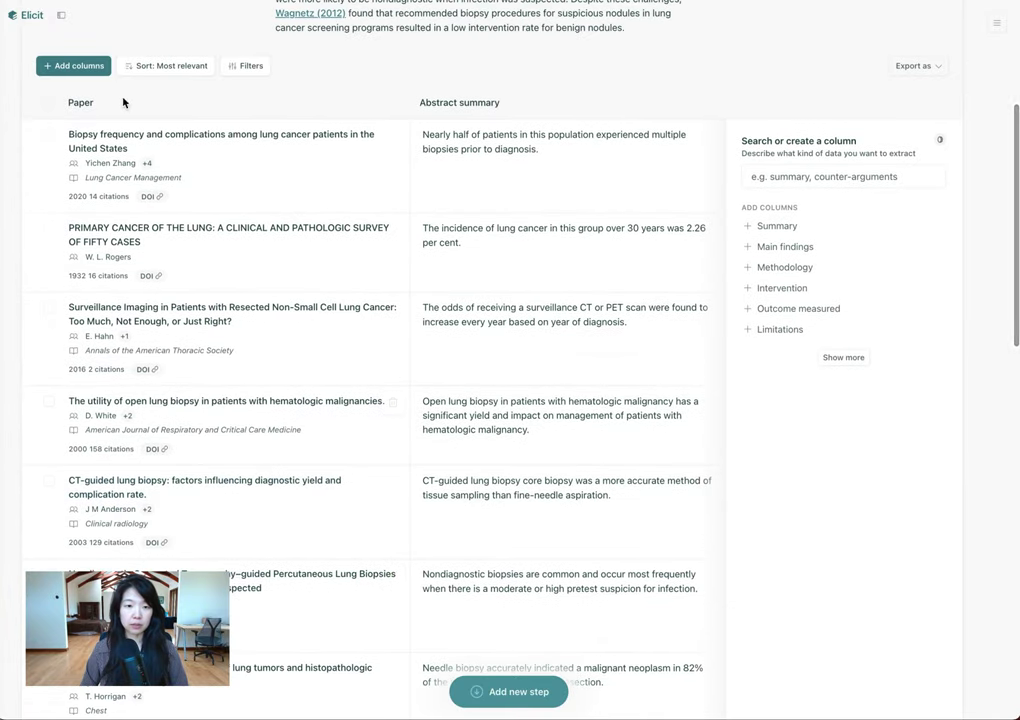
click(48, 134)
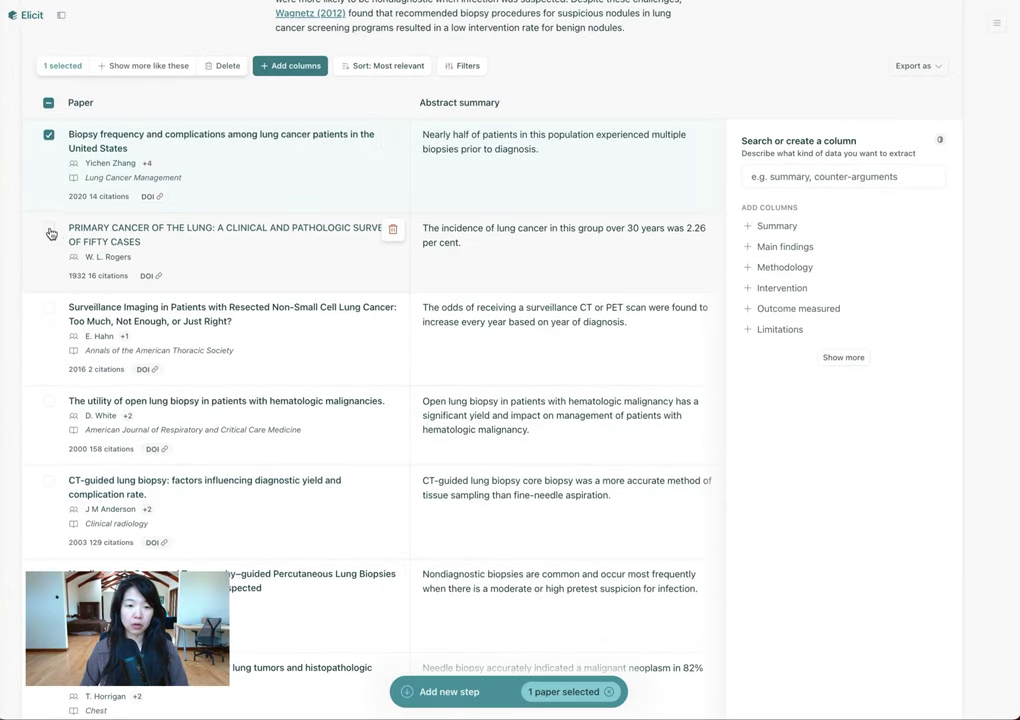
click(48, 233)
scroll(257, 364, down, 10)
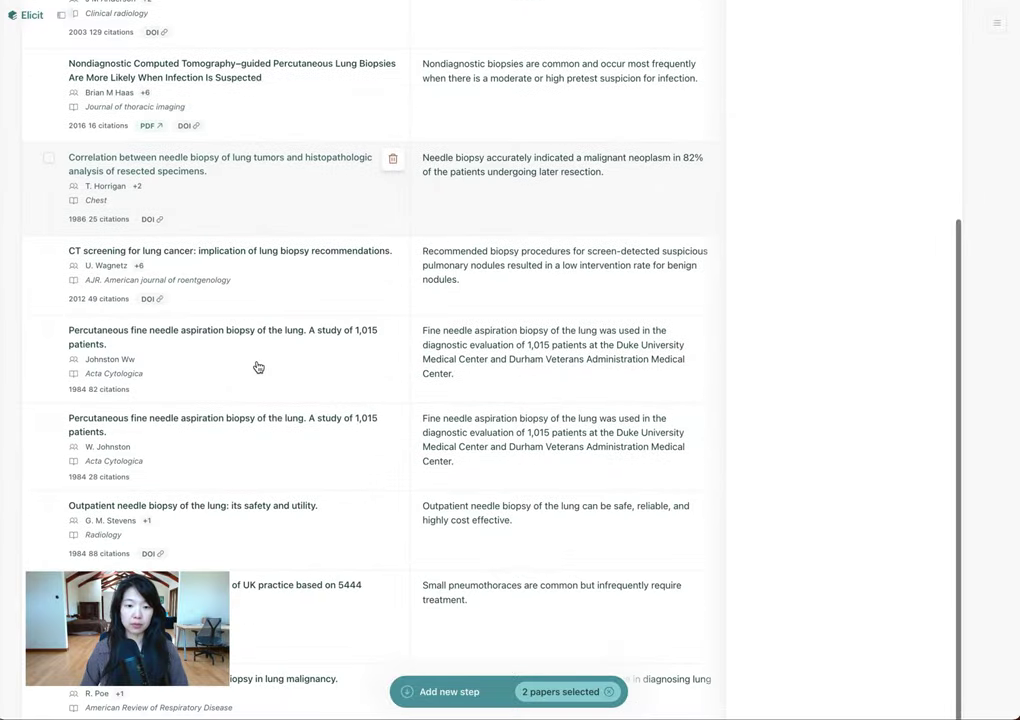
Add the three extraction-table papers to the two search results, making five selected papers.
scroll(257, 365, down, 10)
click(42, 305)
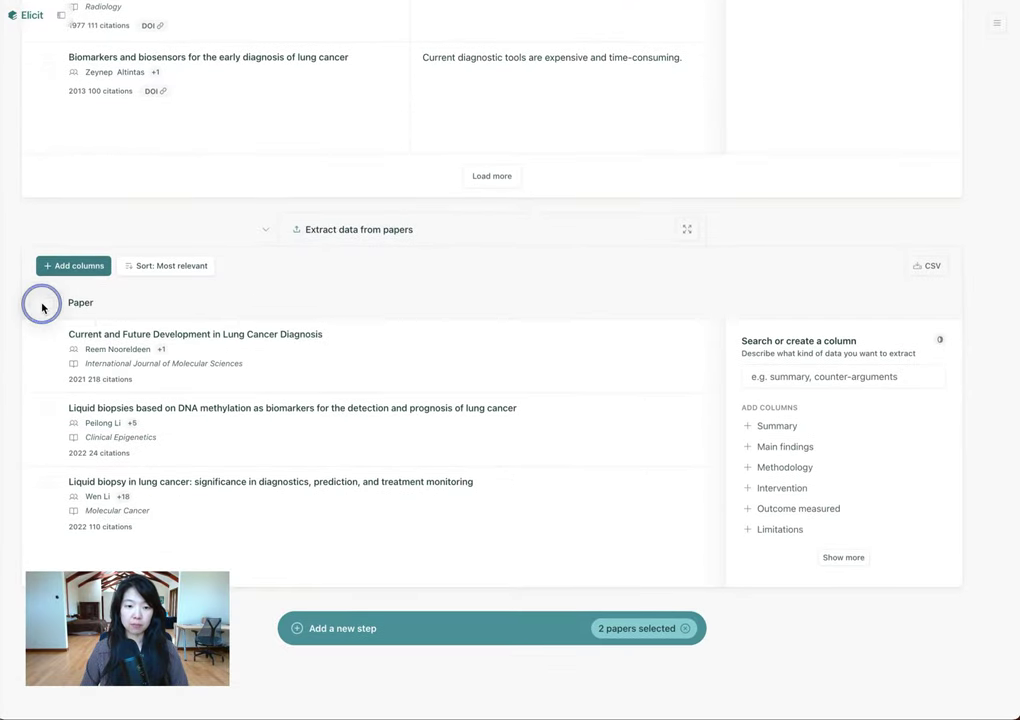
scroll(455, 446, down, 3)
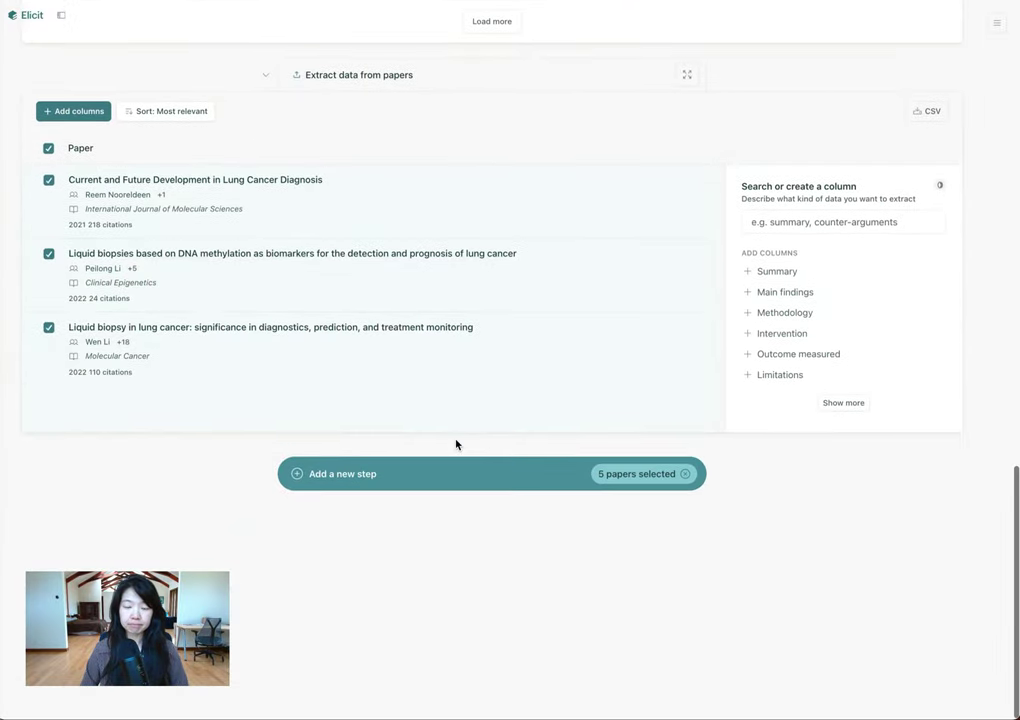
click(383, 478)
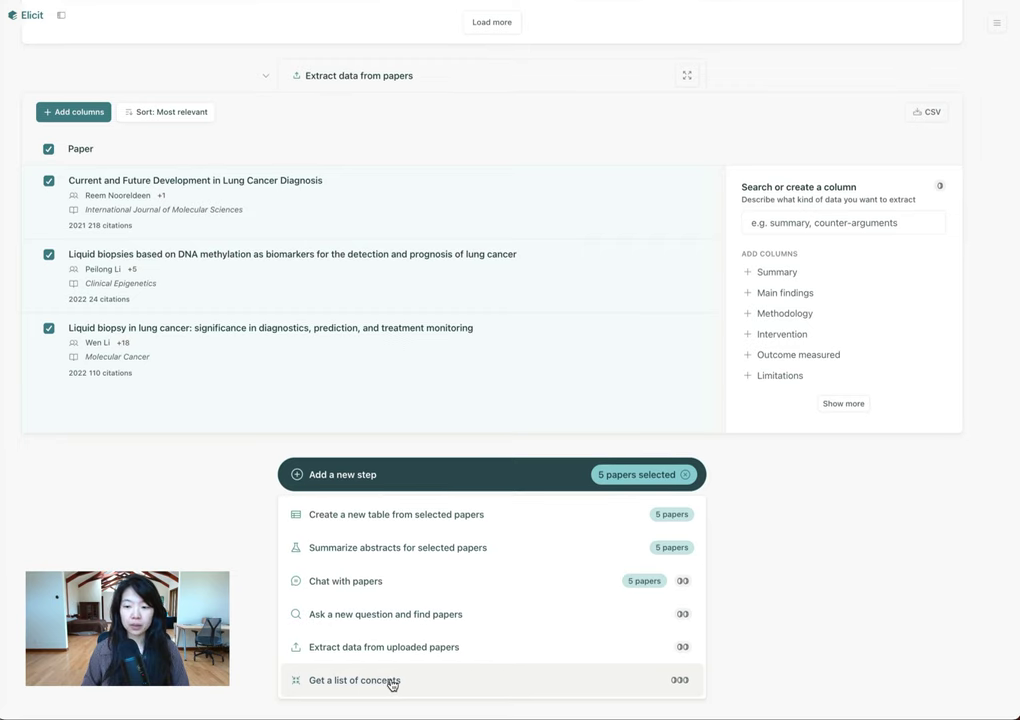
Make a new table containing only the five selected papers.
click(380, 513)
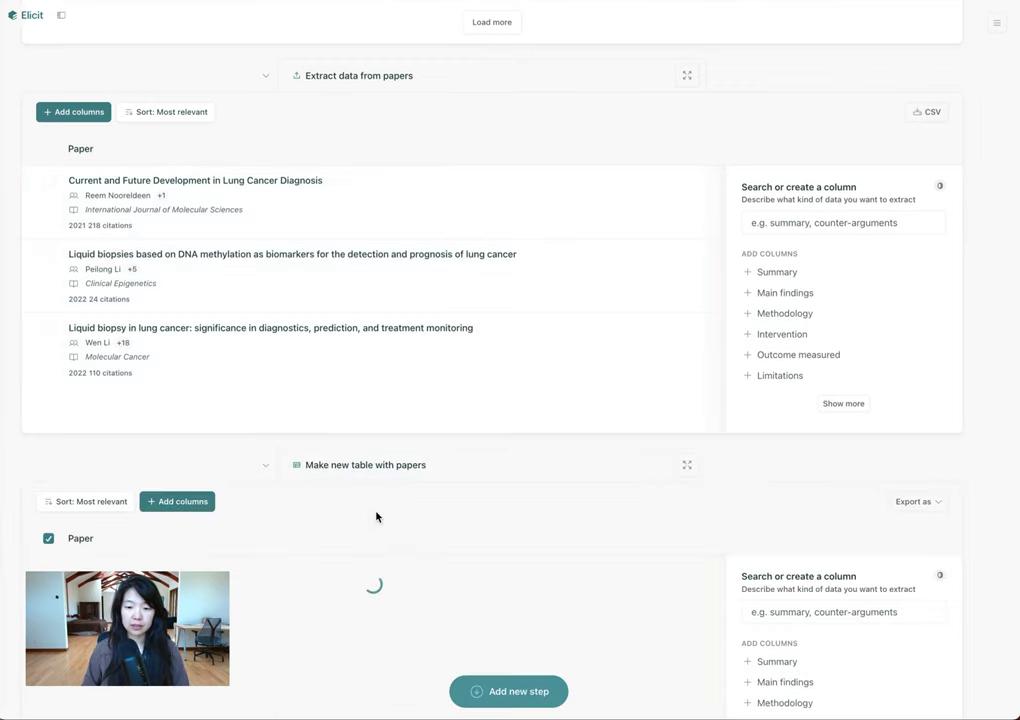
scroll(376, 516, down, 3)
scroll(371, 505, down, 2)
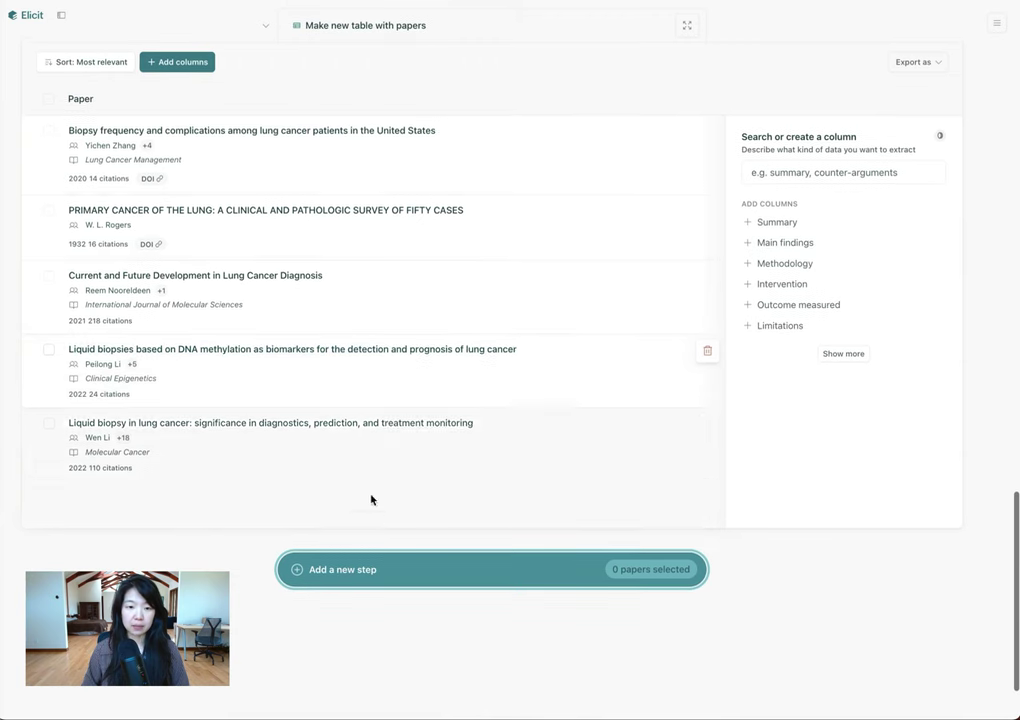
scroll(346, 200, up, 4)
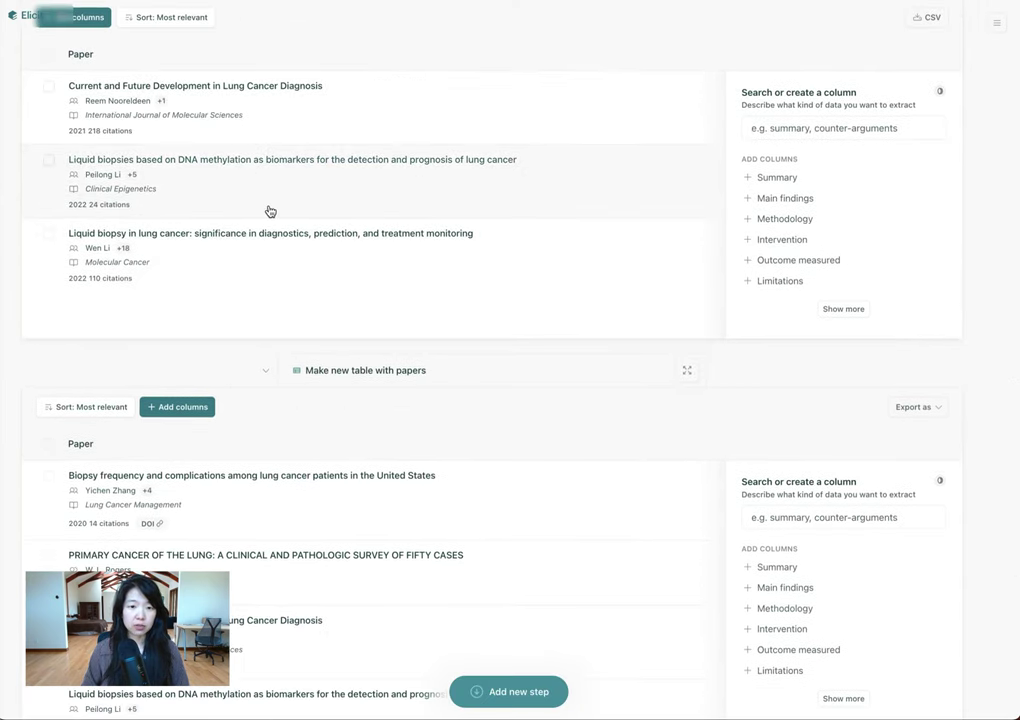
scroll(269, 212, down, 1)
scroll(270, 211, down, 2)
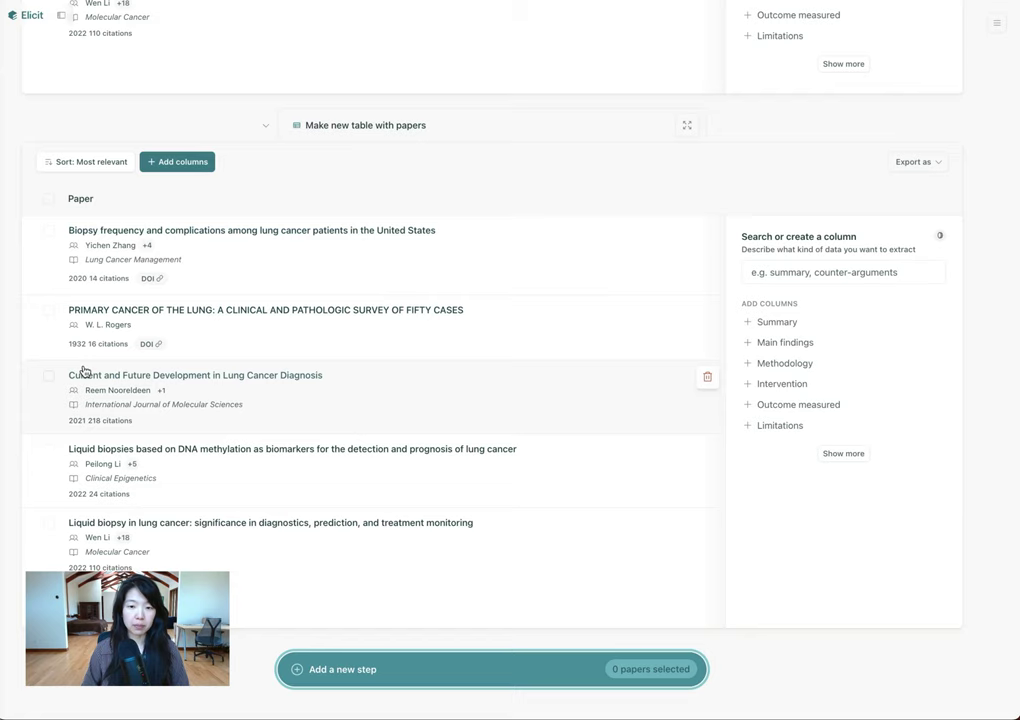
Add a Methodology column filled with each of the five papers' methods.
click(833, 361)
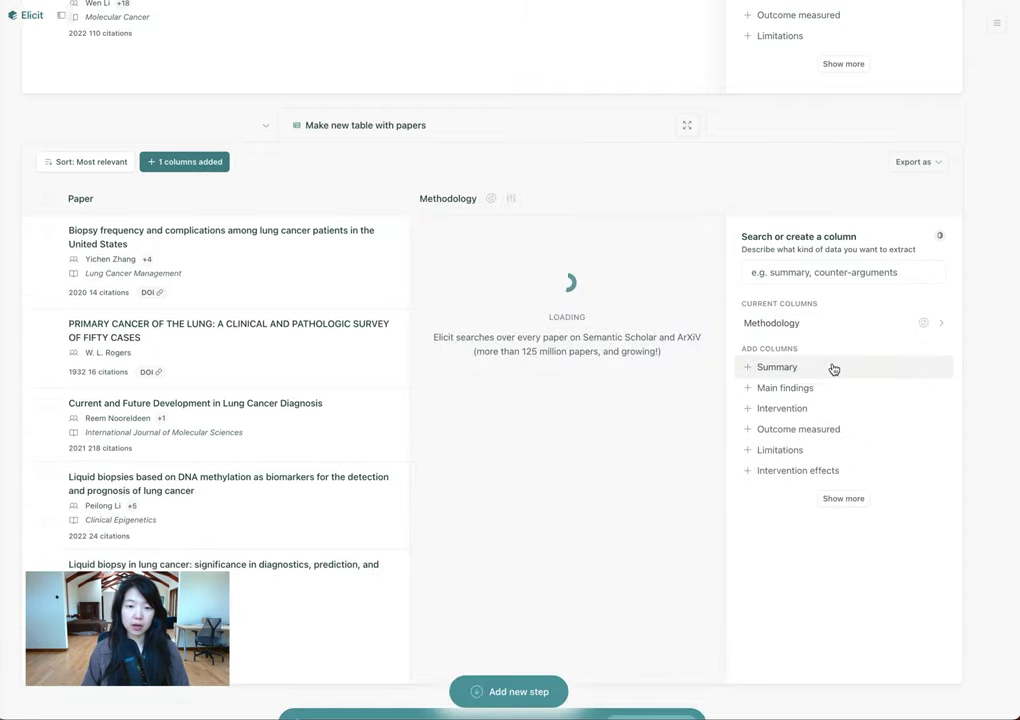
scroll(271, 474, down, 3)
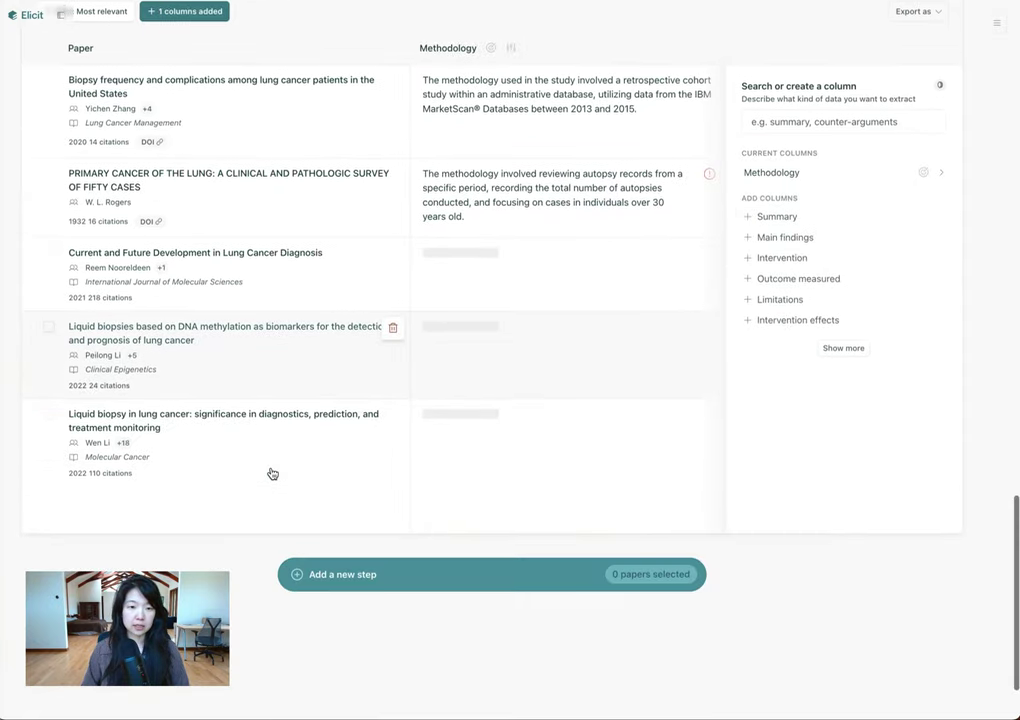
scroll(271, 474, up, 3)
scroll(271, 474, up, 10)
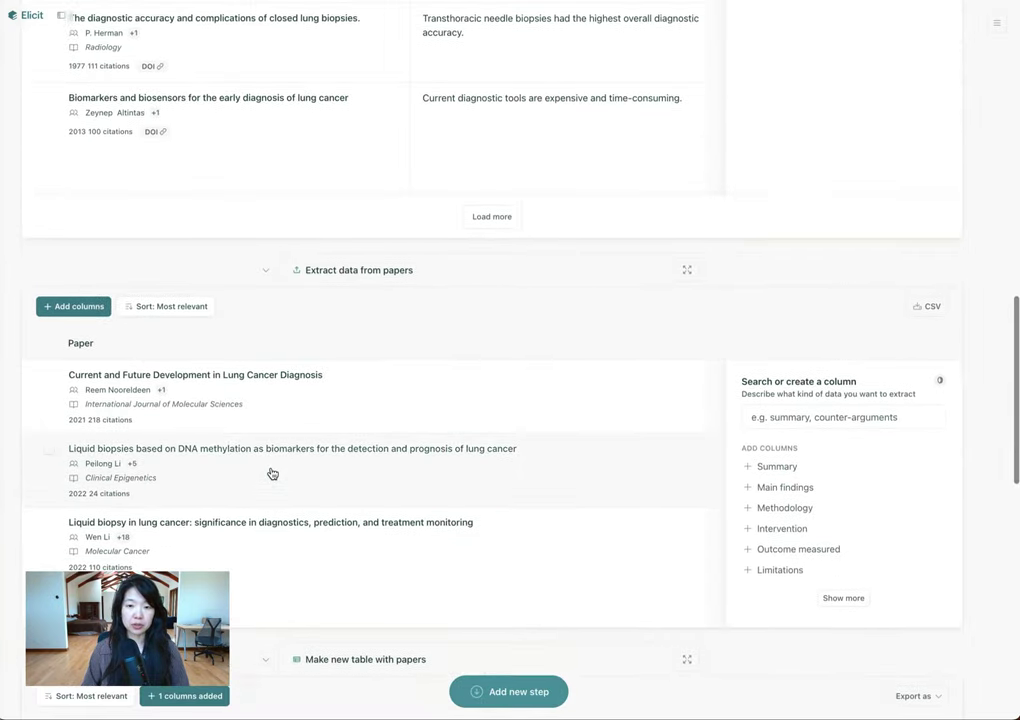
scroll(335, 592, down, 13)
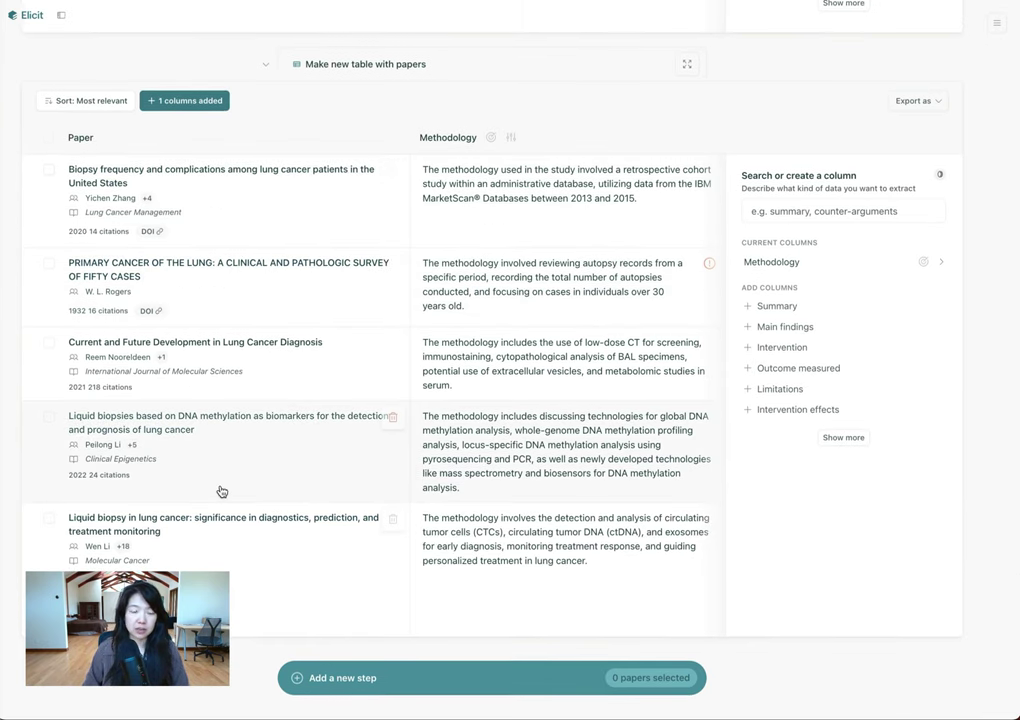
Summarize the abstracts of all five table papers in a new step.
click(48, 137)
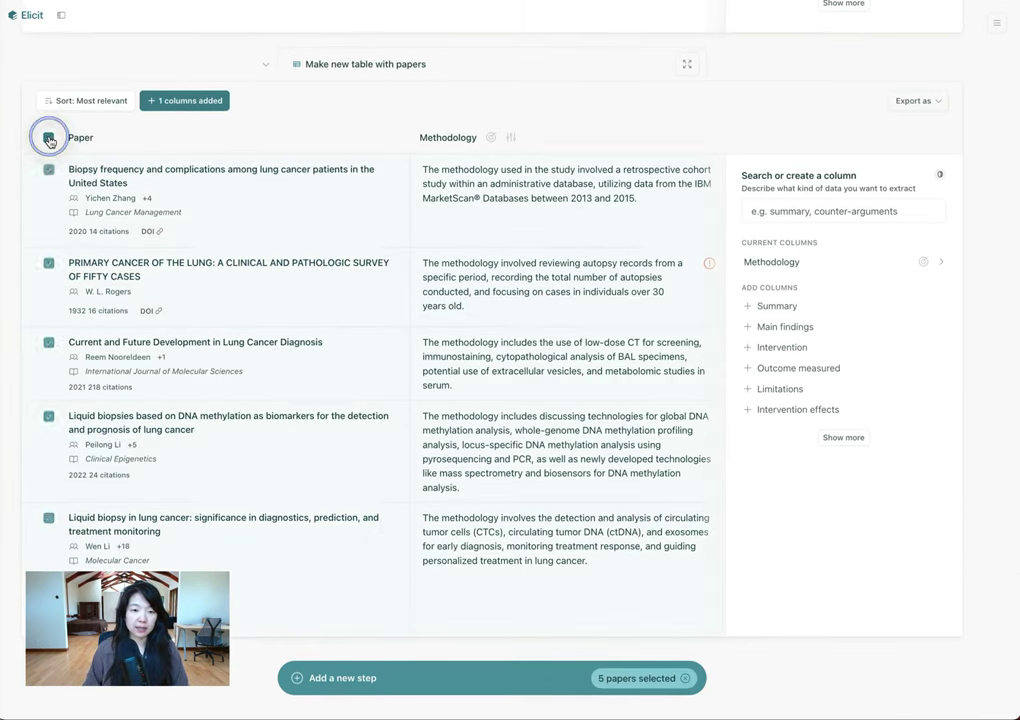
click(343, 678)
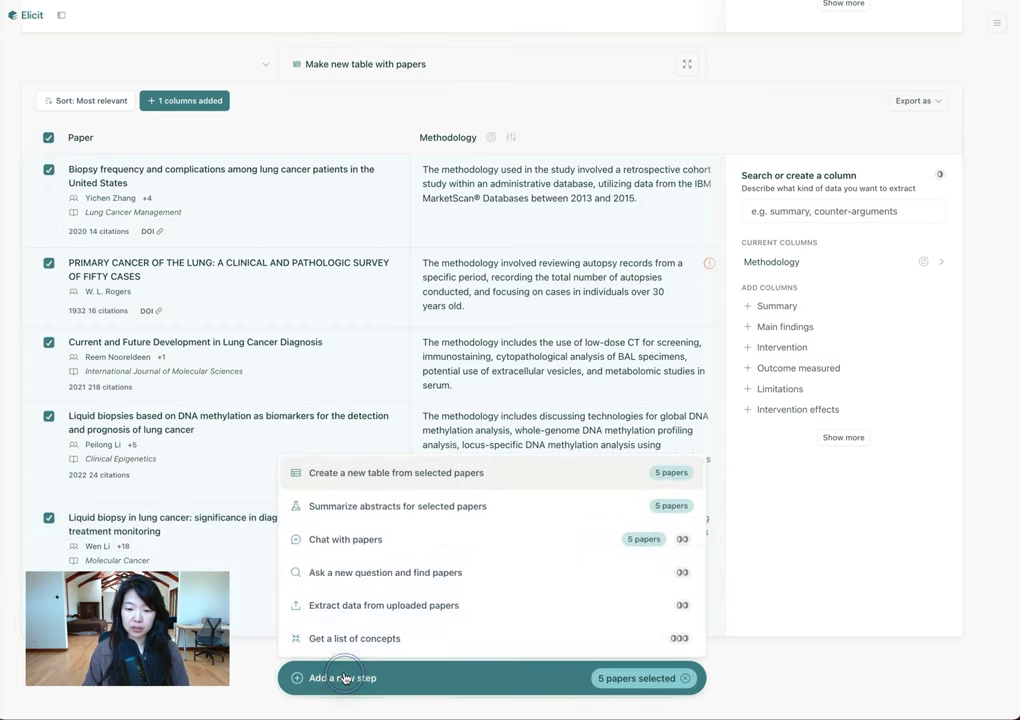
click(426, 512)
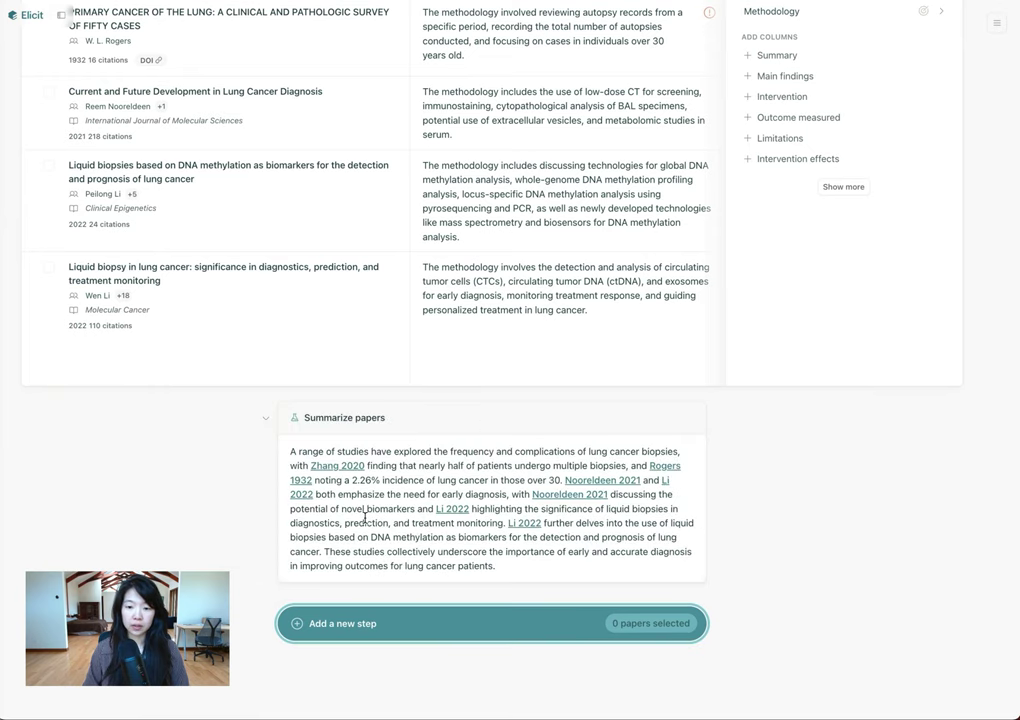
Re-select all five Methodology-table papers and bring up the next-step choices.
scroll(348, 476, up, 4)
click(48, 228)
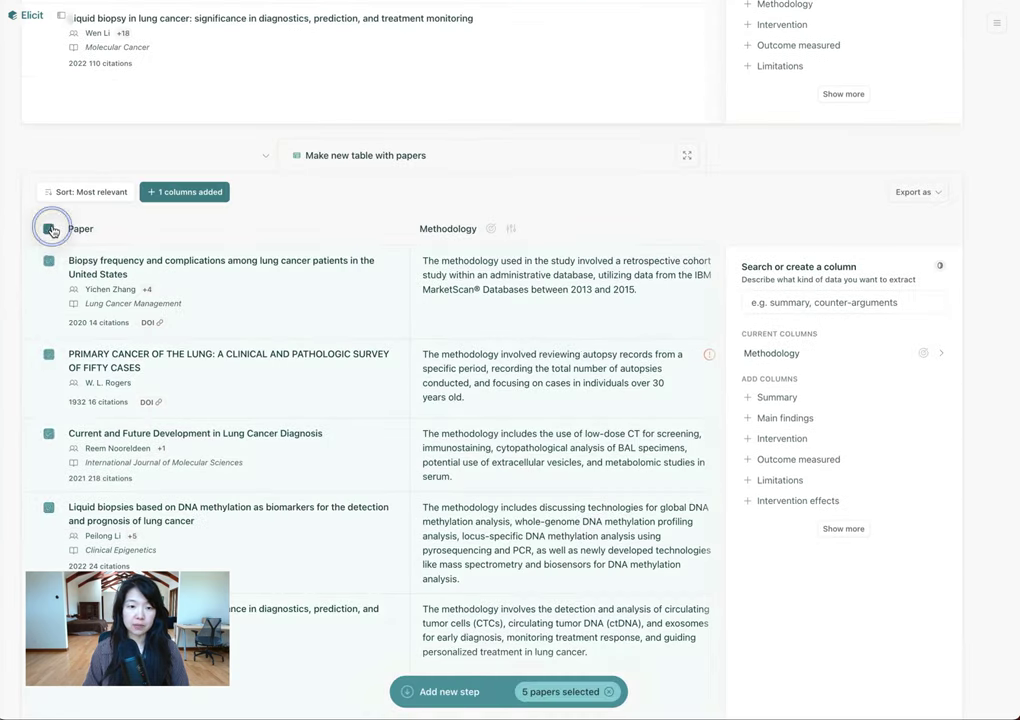
scroll(420, 425, down, 1)
scroll(421, 424, down, 5)
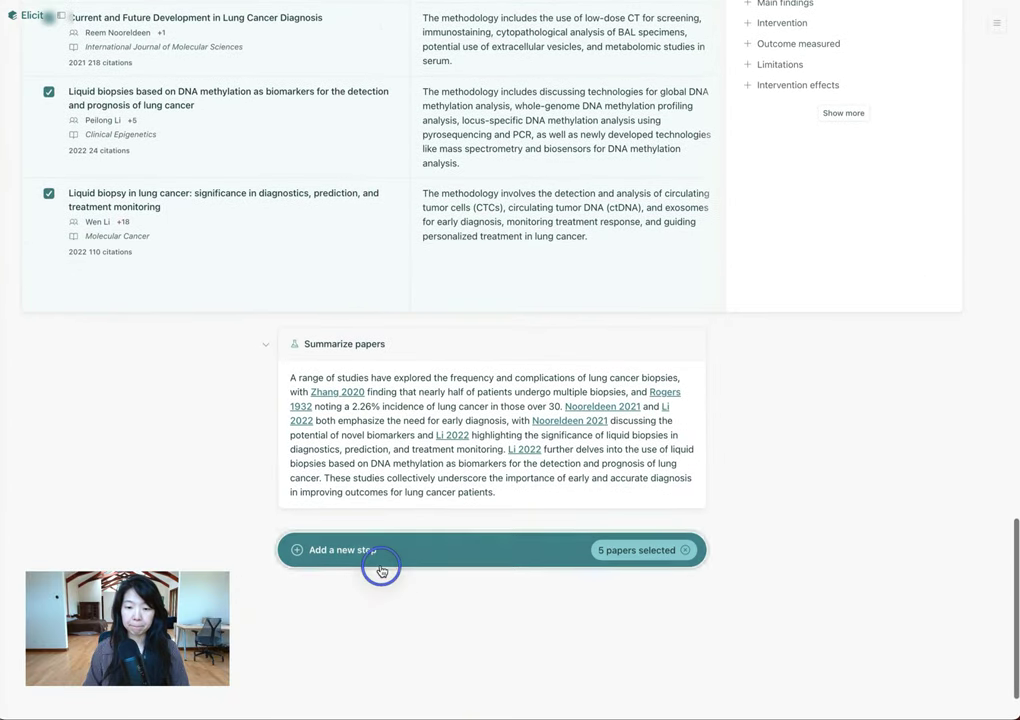
click(380, 560)
Chat with the five papers, asking 'Compare and contrast these papers'.
click(376, 410)
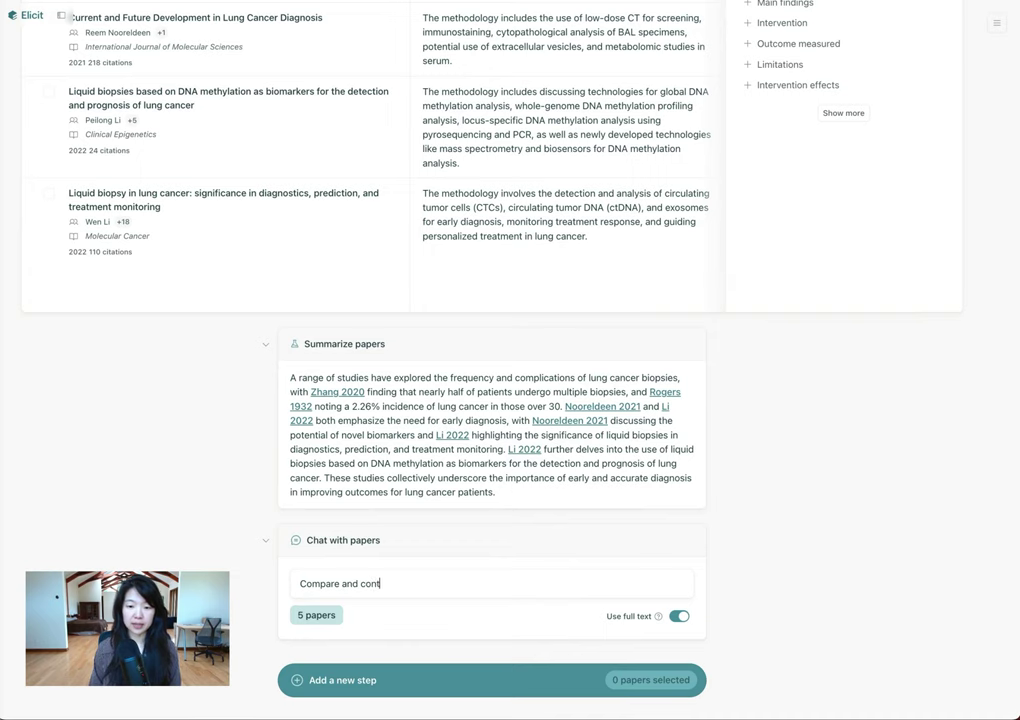
key(Return)
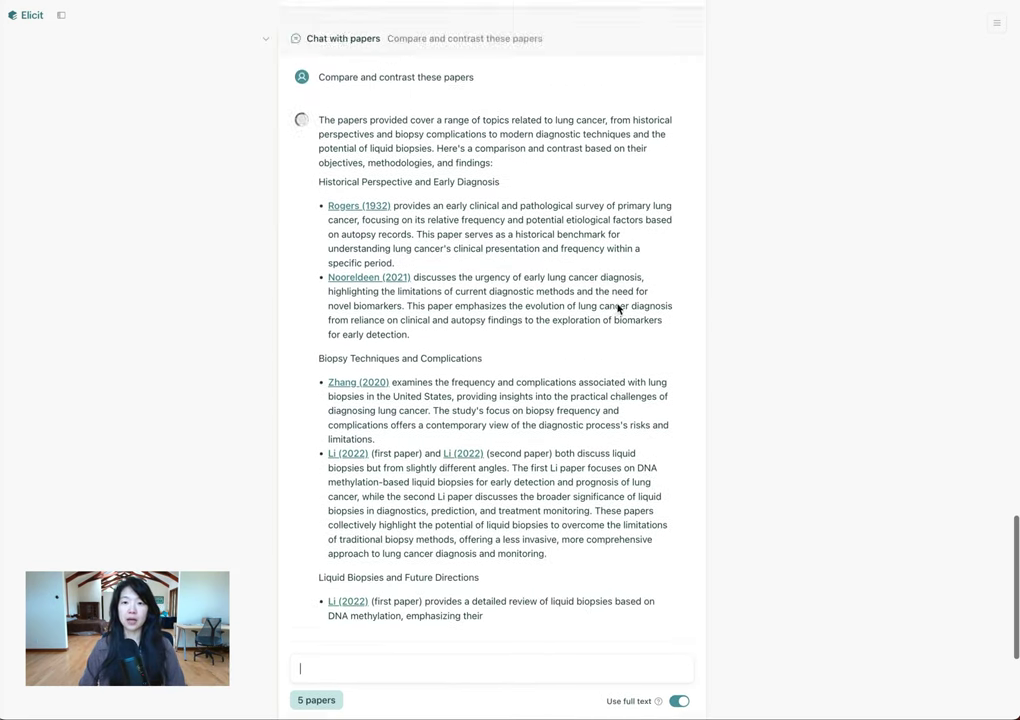
scroll(618, 310, up, 5)
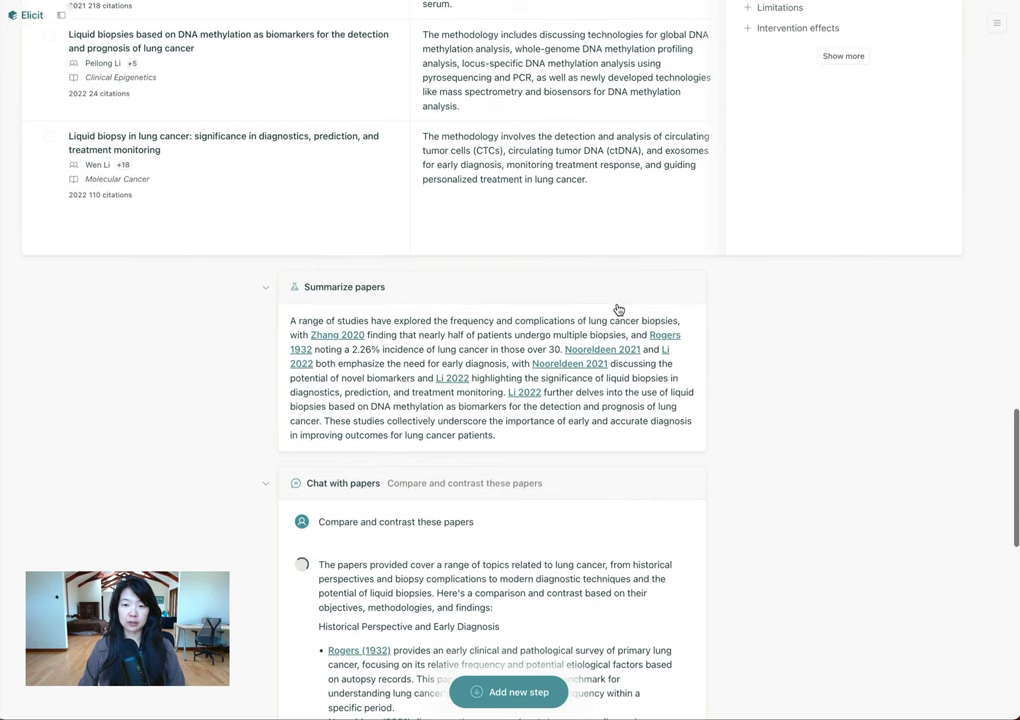
scroll(618, 310, up, 1)
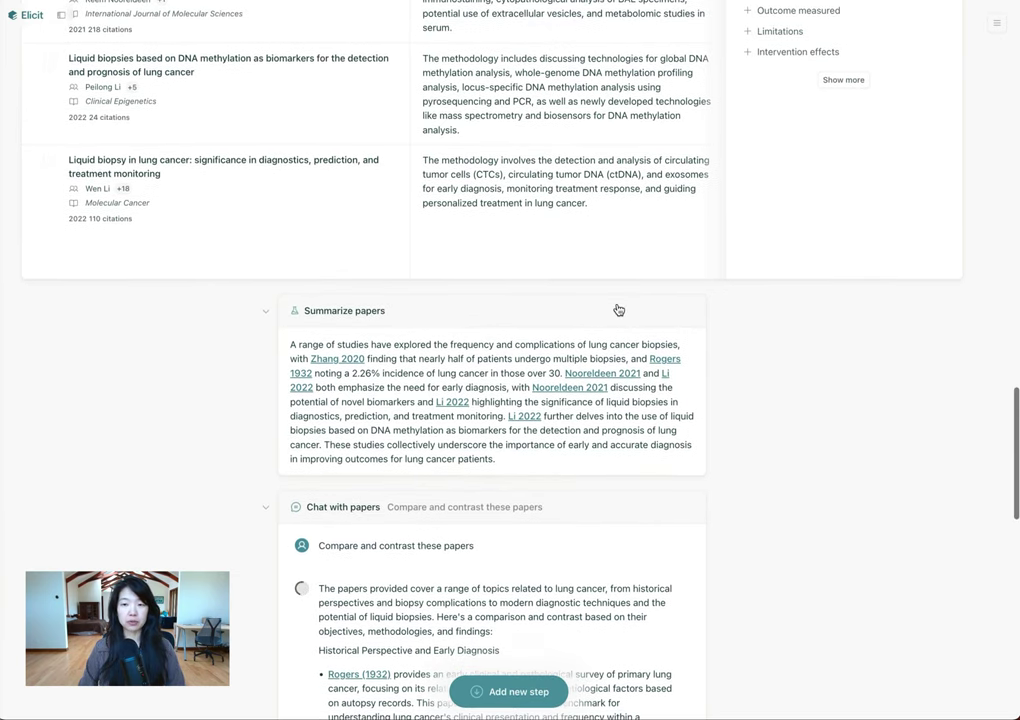
scroll(618, 310, up, 3)
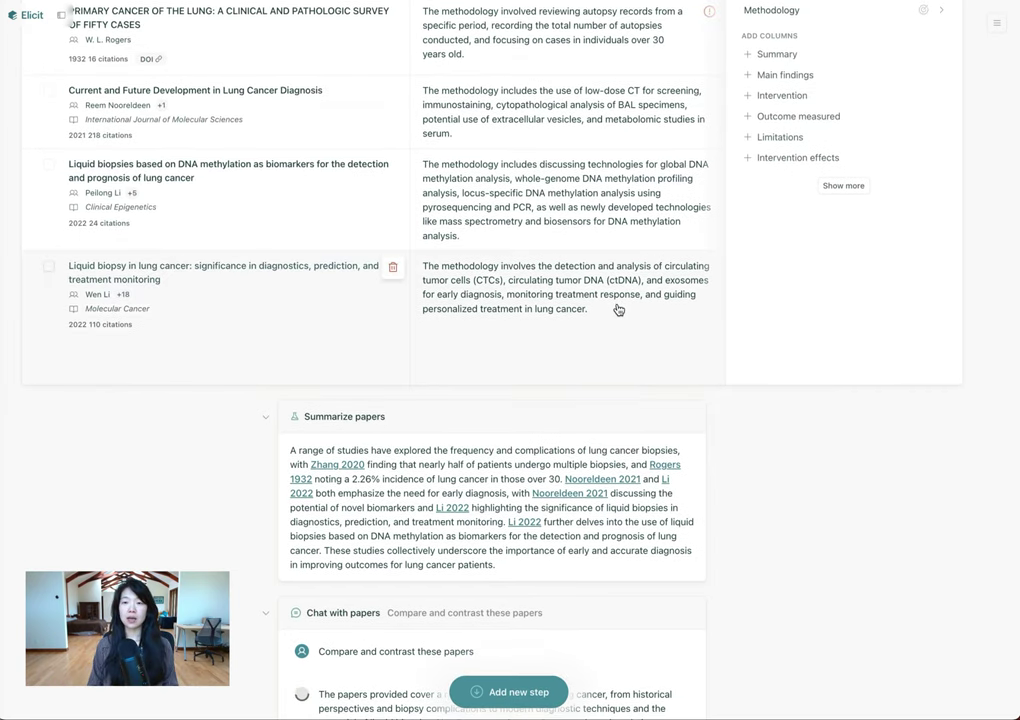
scroll(618, 310, up, 5)
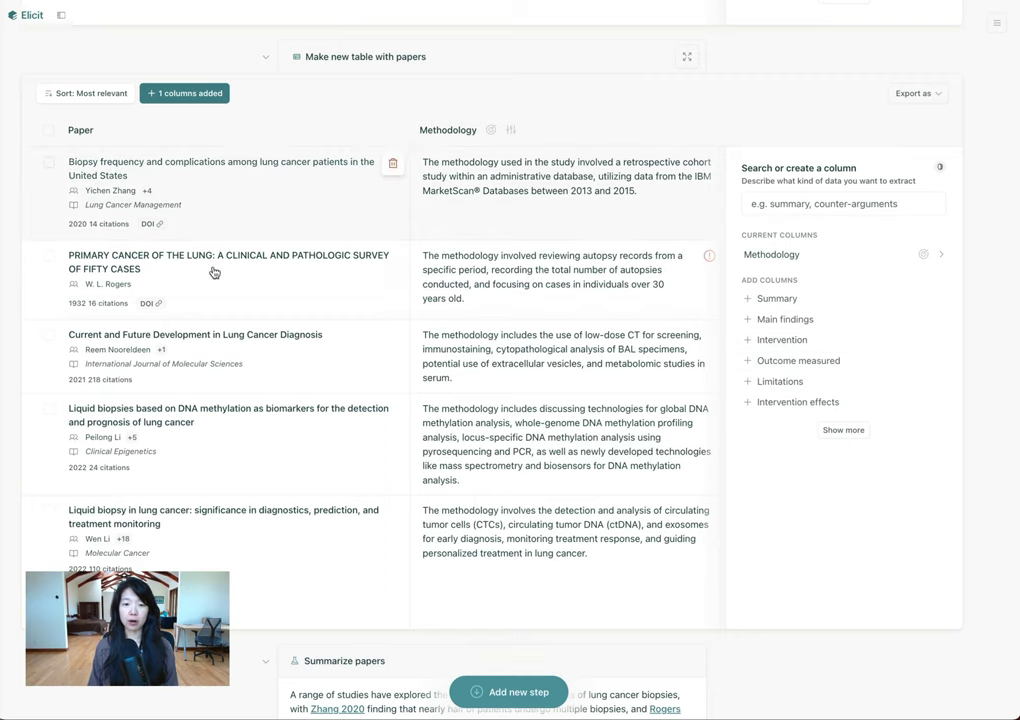
Tick the rows for the 1932 Primary Cancer of the Lung survey and the 2021 Lung Cancer Diagnosis review.
scroll(743, 417, down, 10)
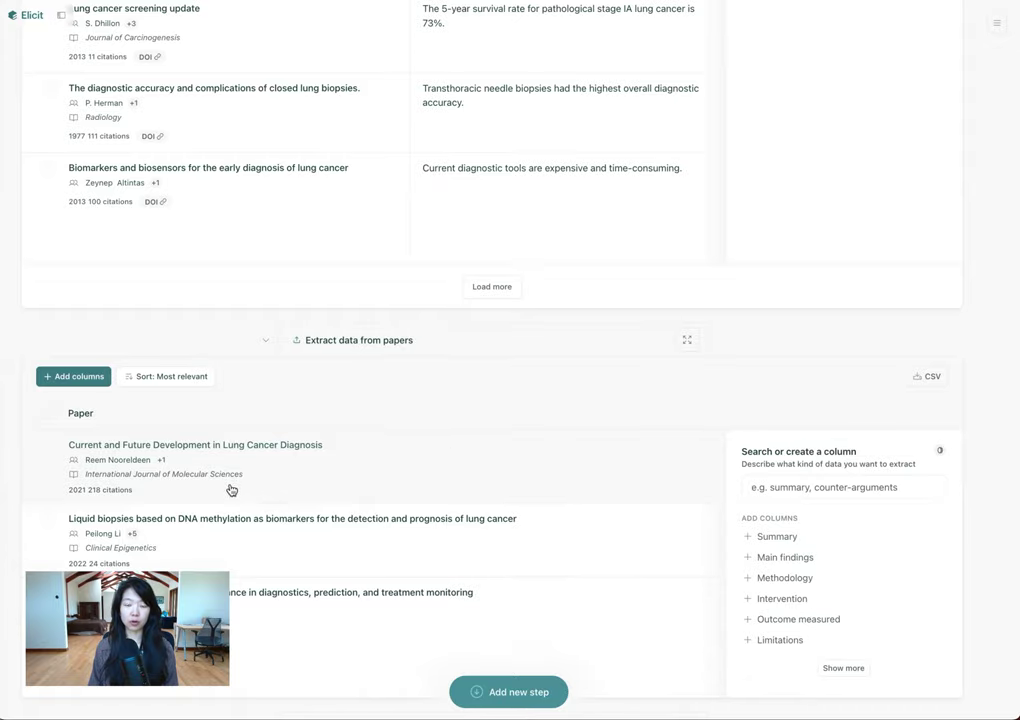
scroll(240, 515, up, 3)
scroll(240, 515, up, 8)
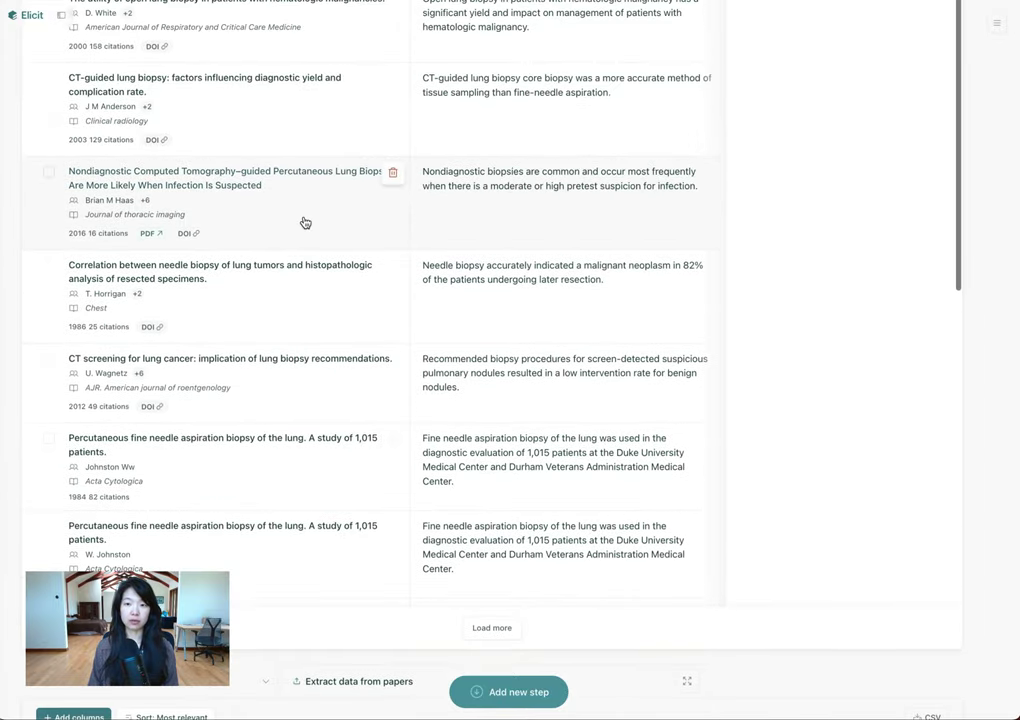
scroll(305, 222, up, 3)
scroll(494, 389, down, 5)
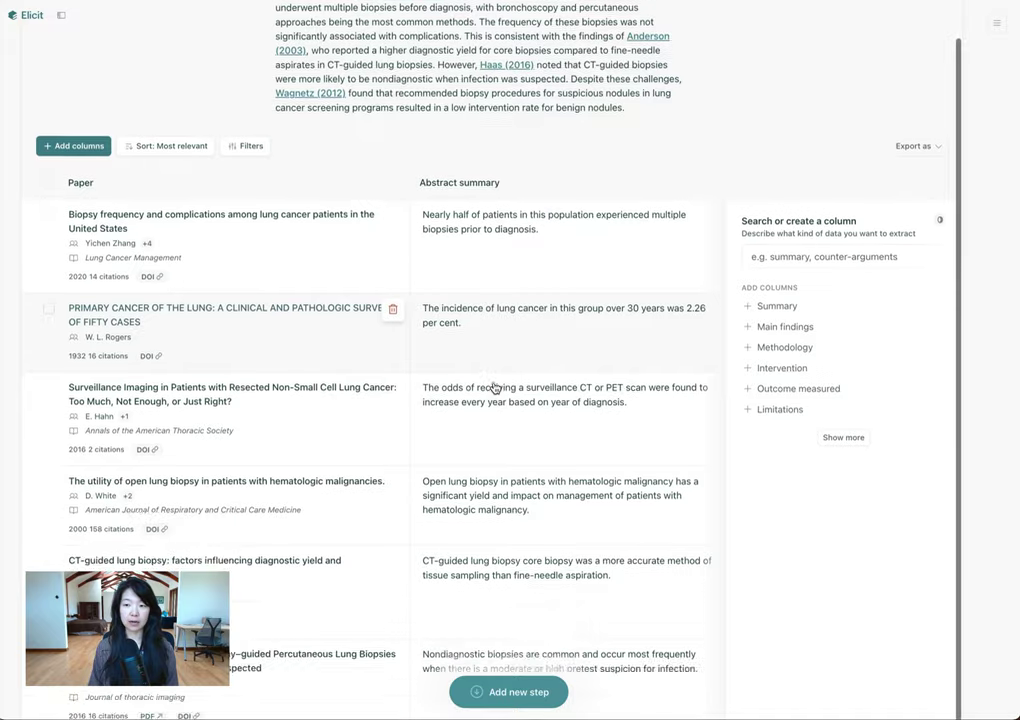
scroll(494, 389, down, 15)
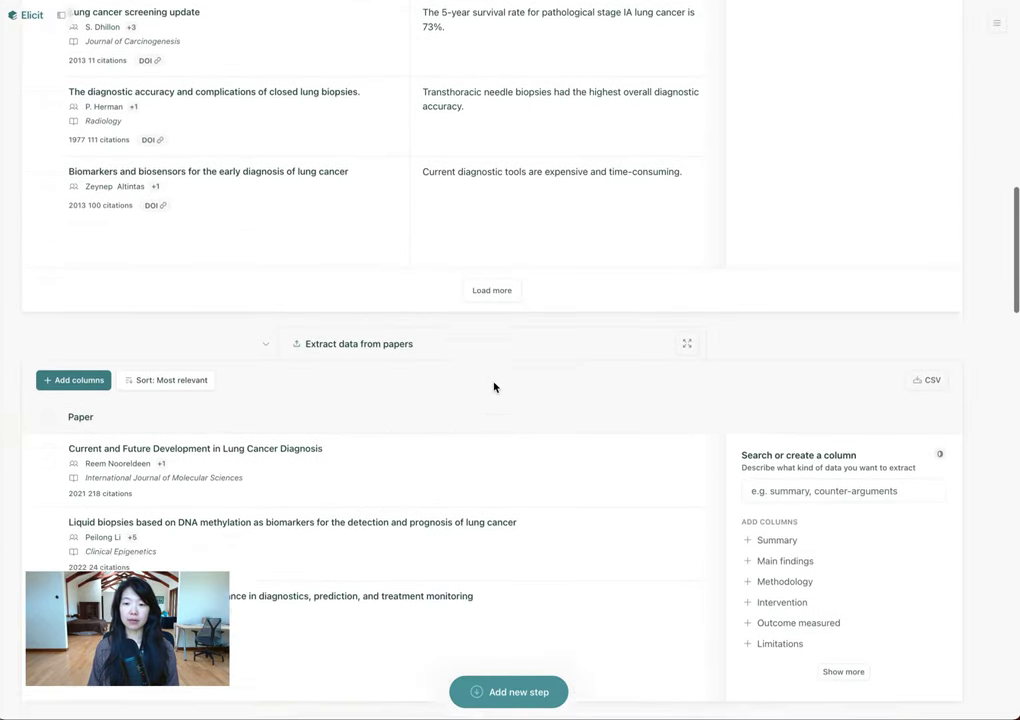
scroll(494, 389, down, 3)
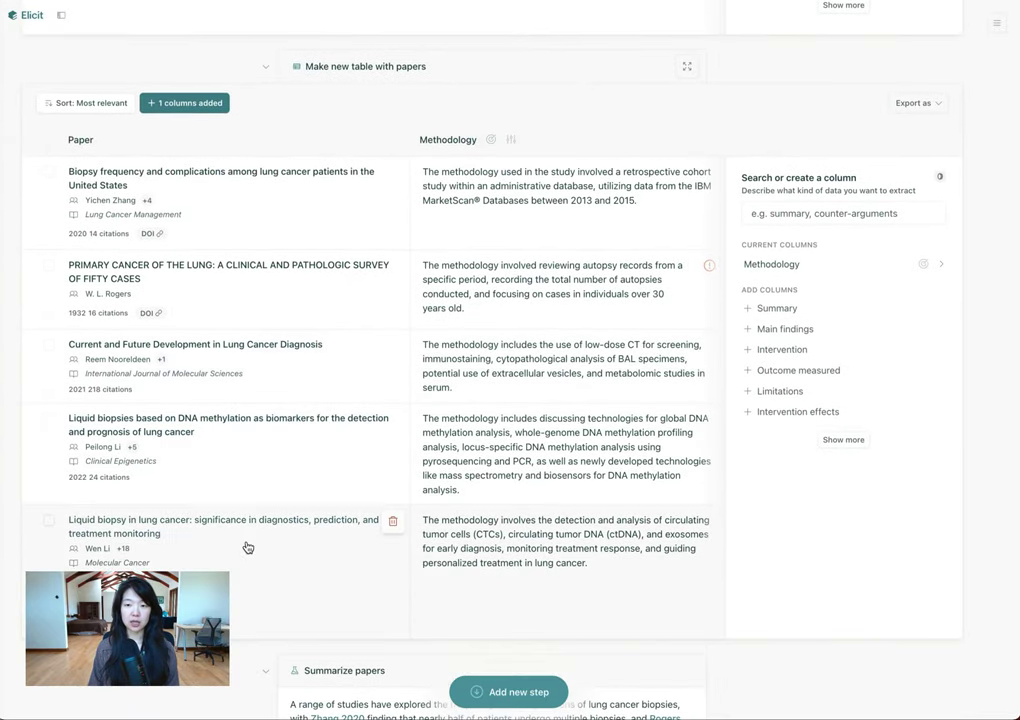
scroll(247, 546, down, 4)
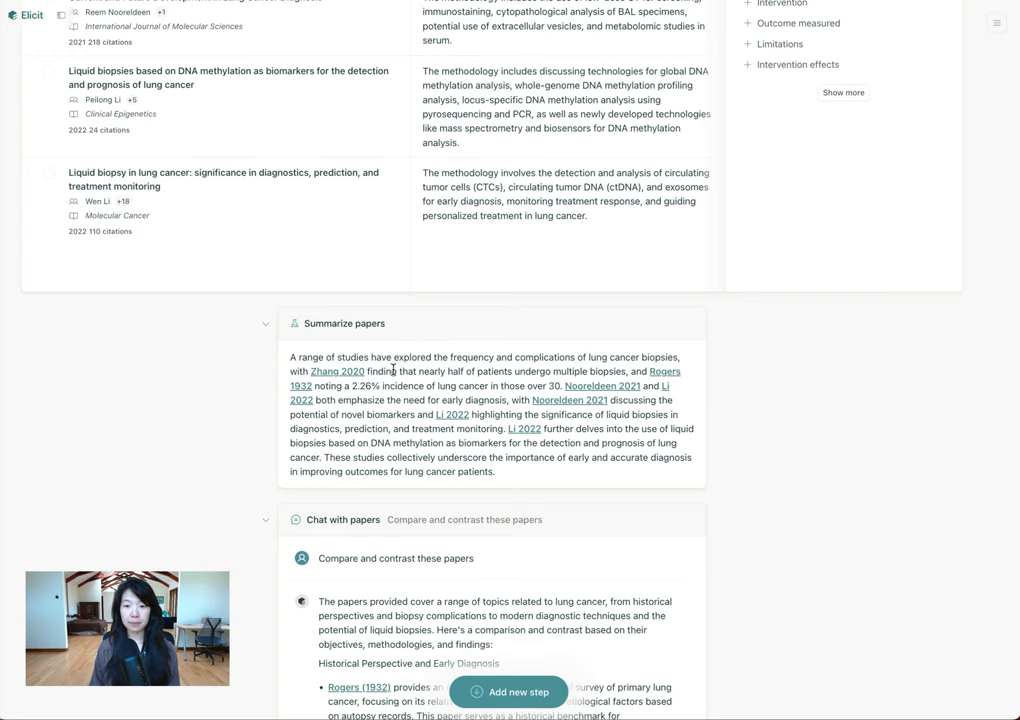
scroll(393, 369, down, 3)
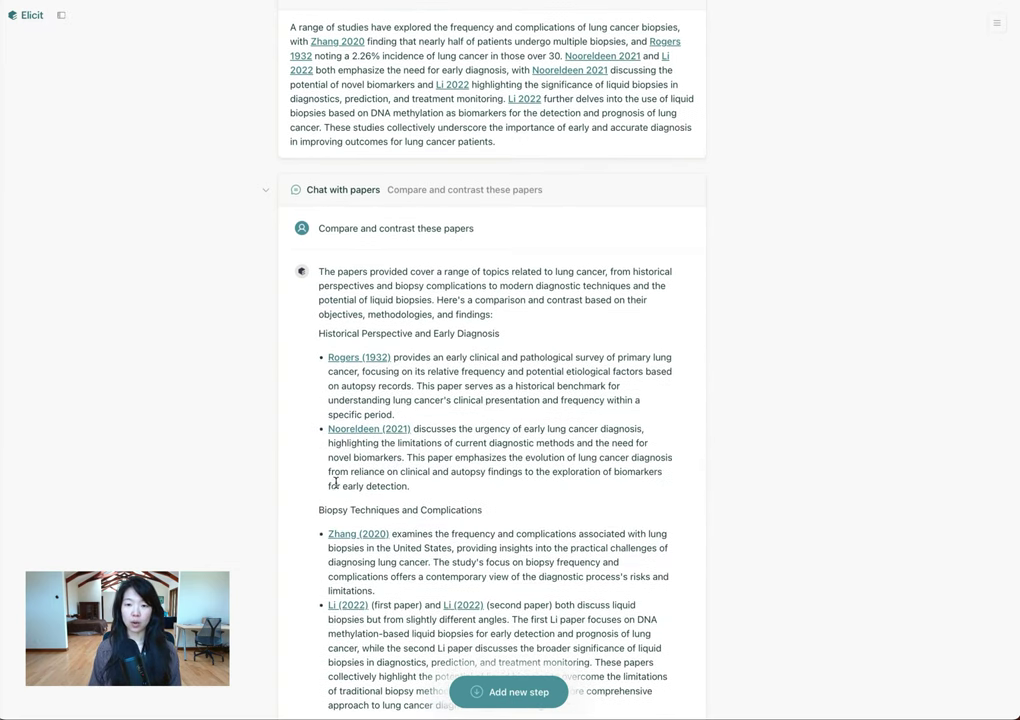
scroll(400, 451, up, 7)
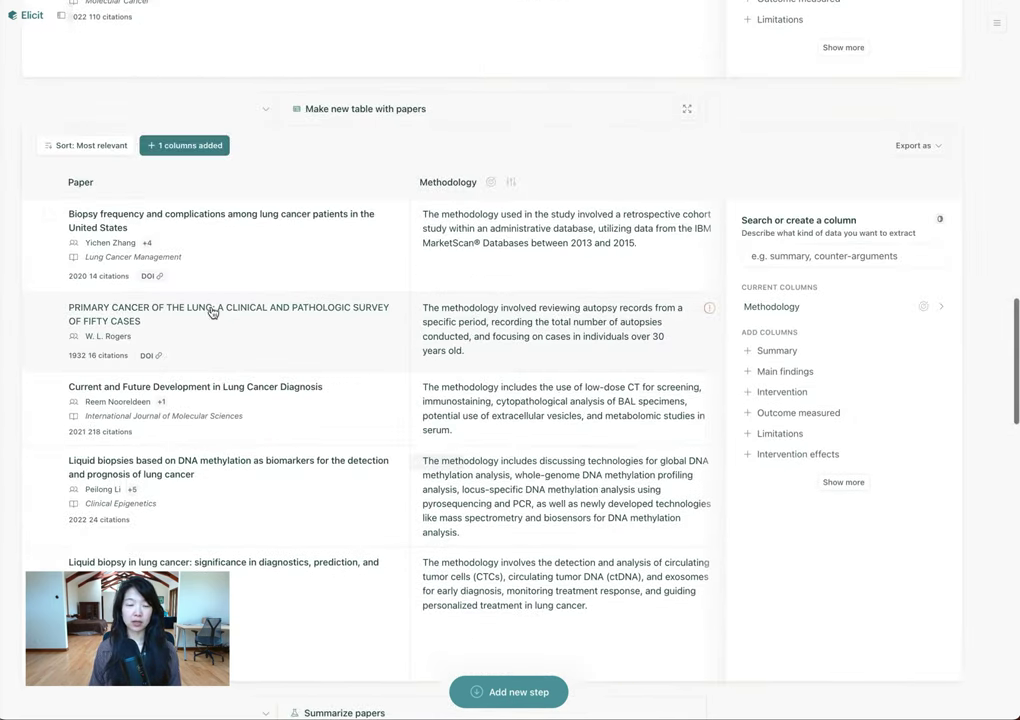
click(47, 309)
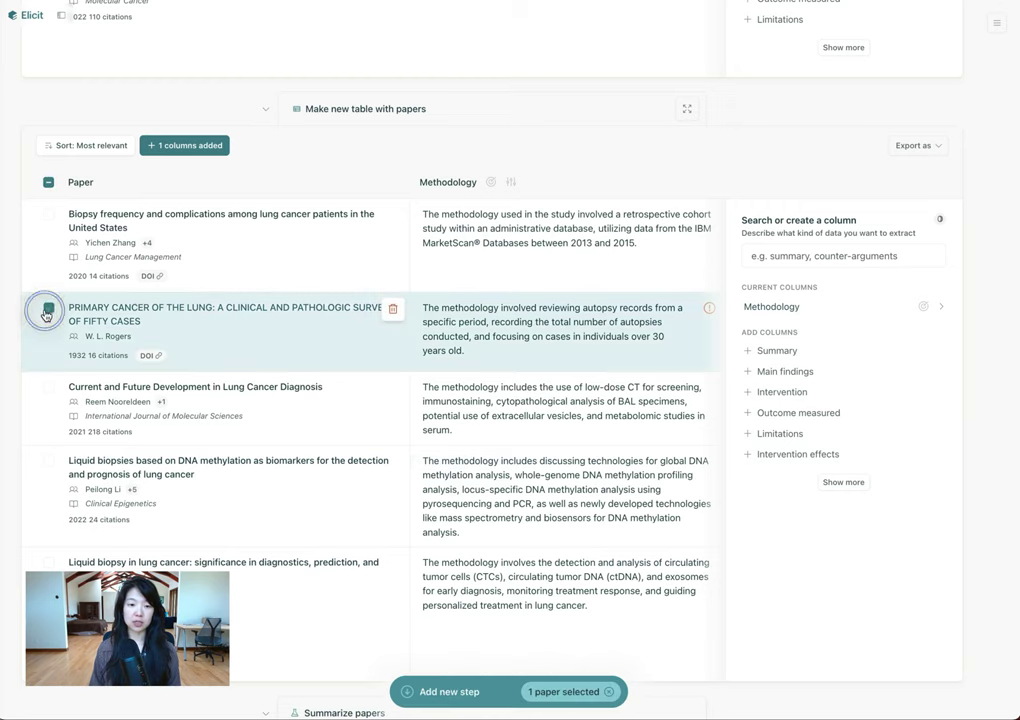
click(47, 387)
scroll(398, 474, down, 3)
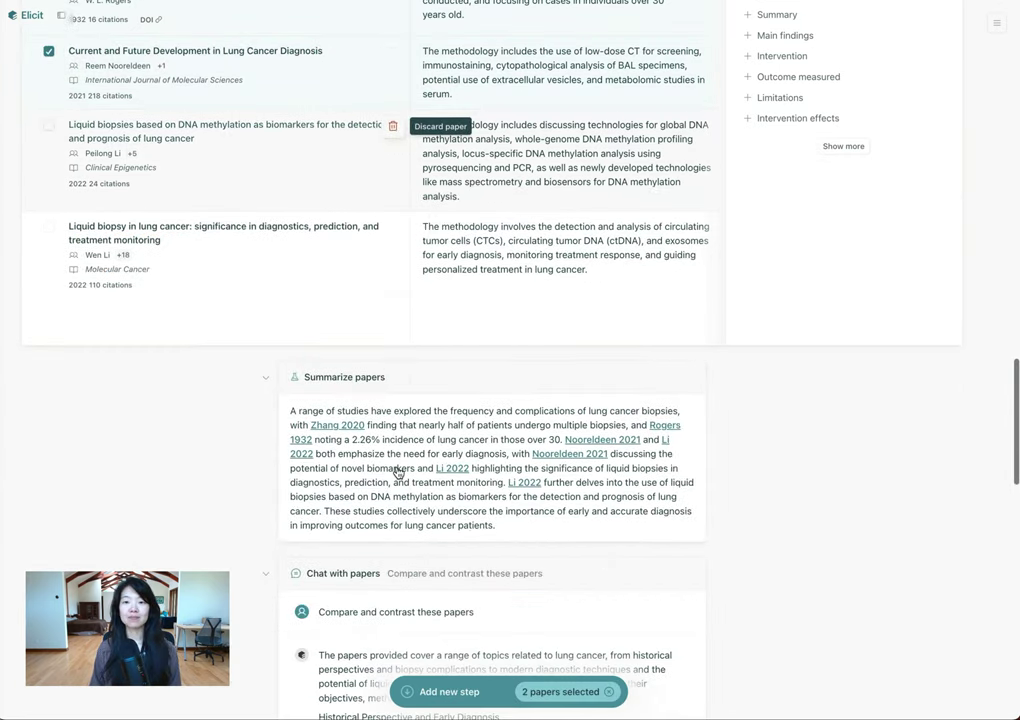